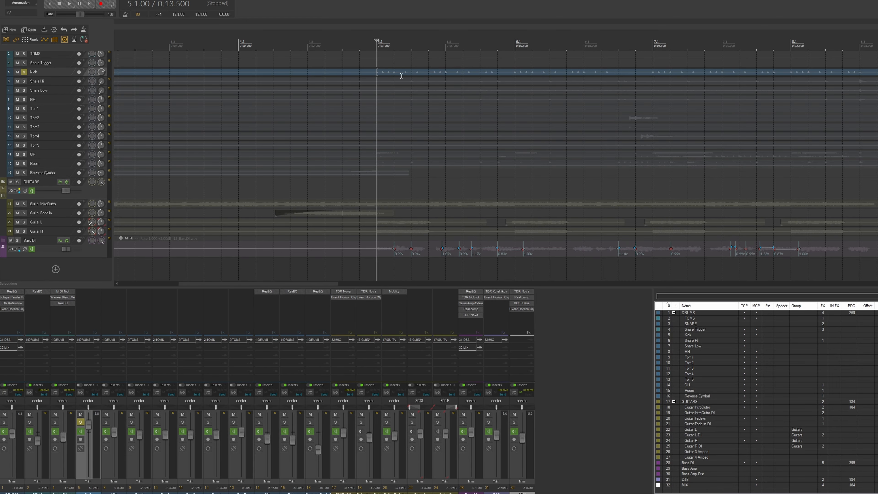
Play back the full mix from the start of bar 5 and stop the playback
{"action": "left_click", "coordinate": [239, 46]}
{"action": "left_click", "coordinate": [377, 48]}
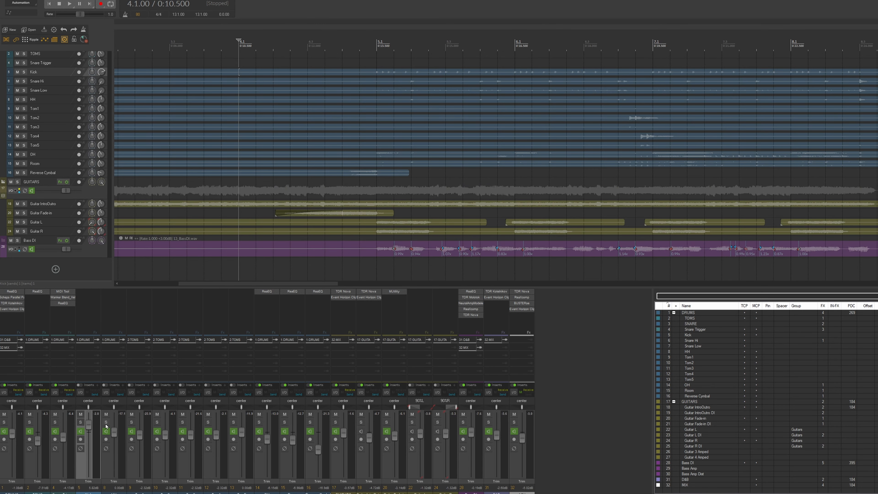
{"action": "left_click", "coordinate": [171, 46]}
{"action": "left_click", "coordinate": [386, 83]}
{"action": "key", "text": "space"}
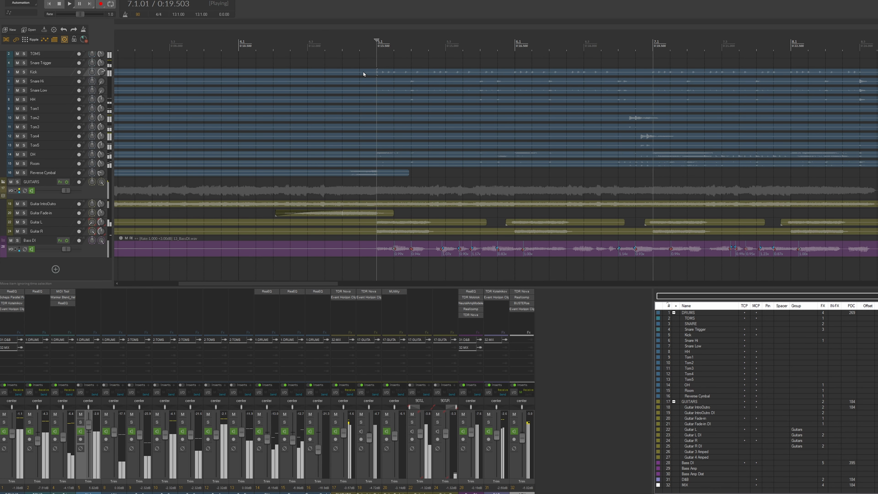
{"action": "key", "text": "space"}
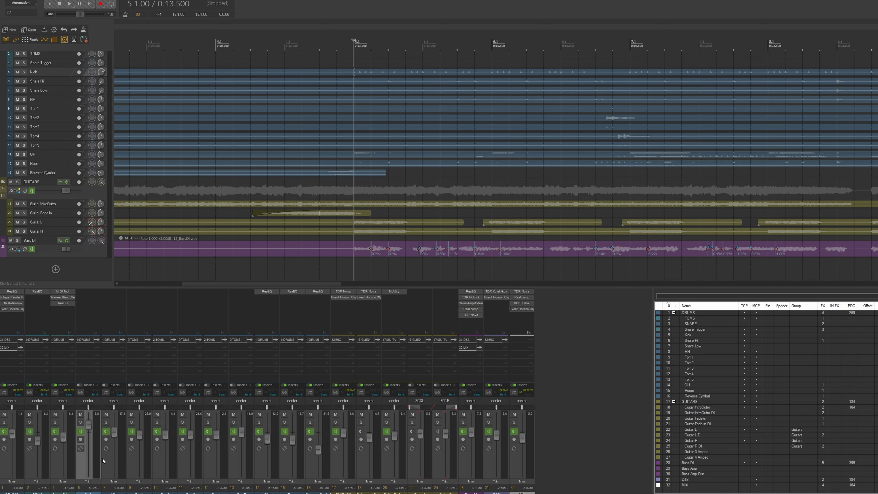
Solo the Kick track and play it back from bar 5 to hear the raw kick
{"action": "left_click", "coordinate": [80, 422]}
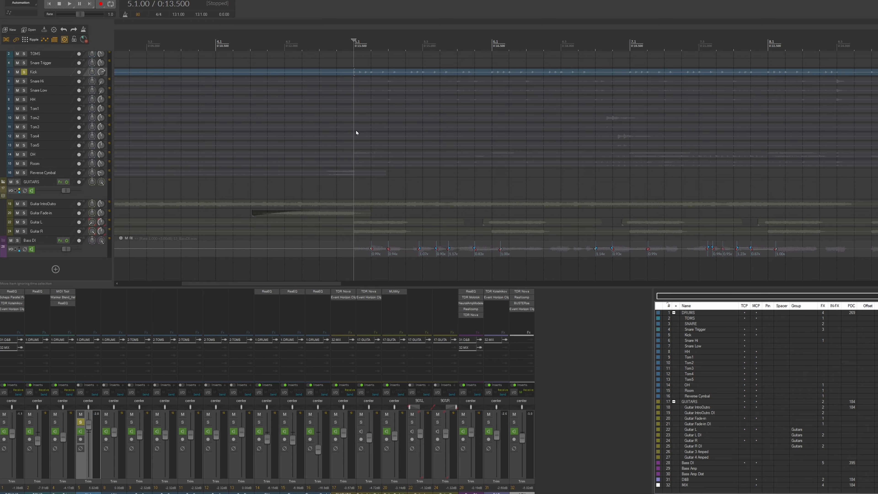
{"action": "key", "text": "space"}
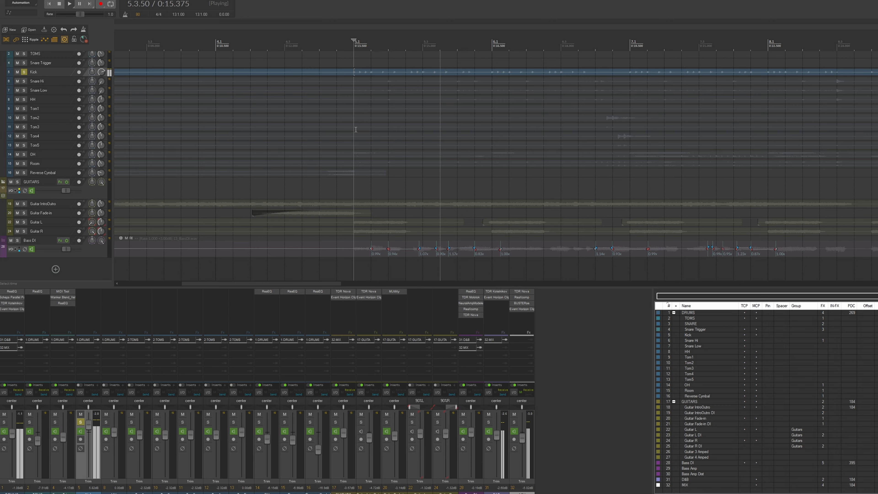
{"action": "key", "text": "space"}
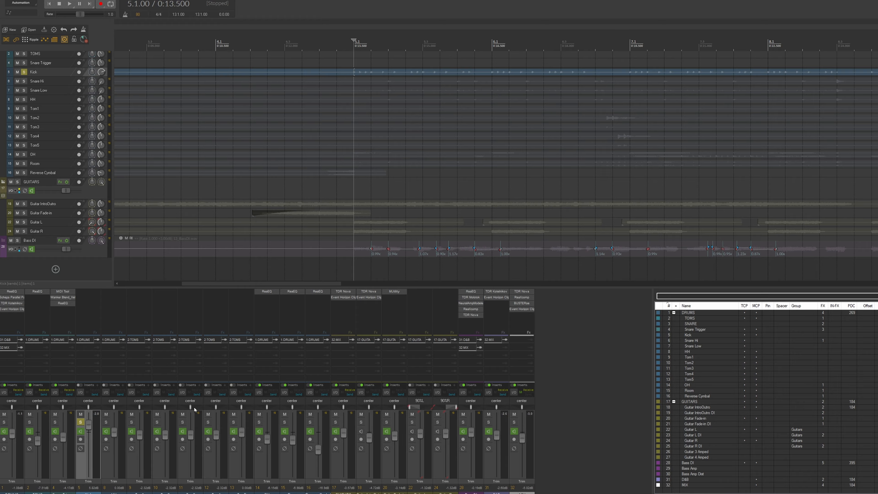
Add the ReaGate effect to the Kick track
{"action": "left_click", "coordinate": [92, 293]}
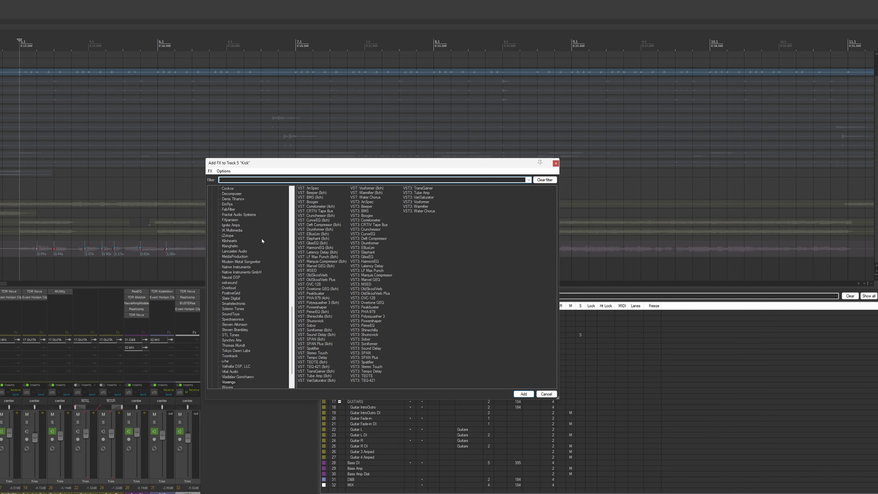
{"action": "type", "text": "rea"}
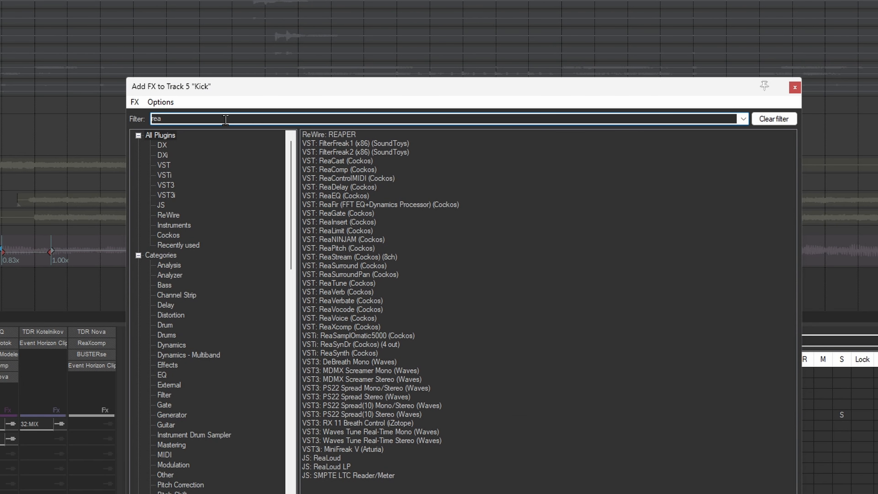
{"action": "type", "text": "gate"}
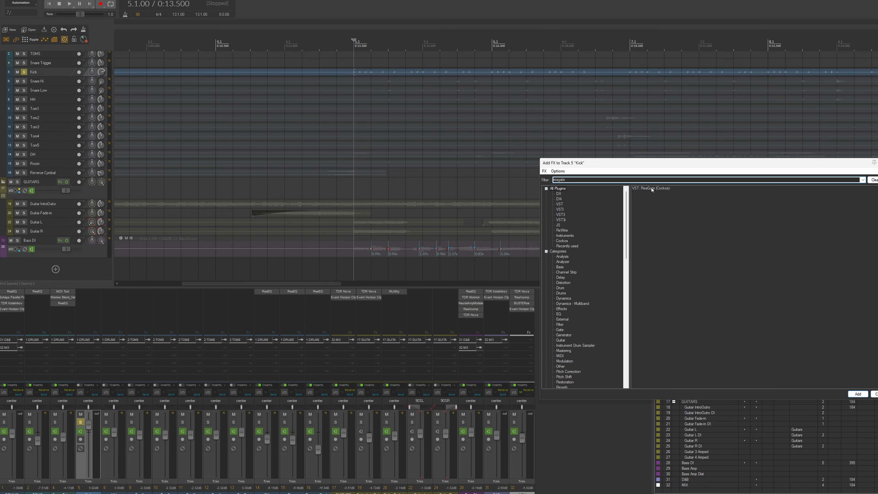
{"action": "double_click", "coordinate": [652, 188]}
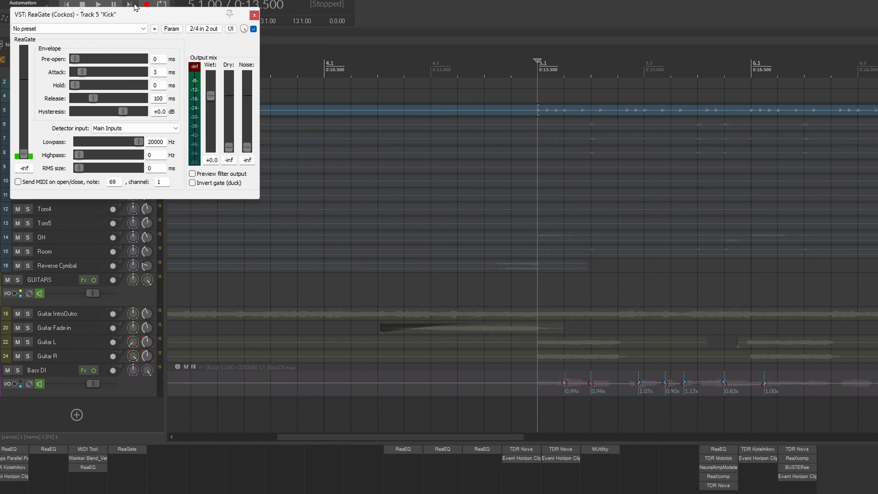
Set the ReaGate threshold on the Kick track to -16.4 dB
{"action": "left_click_drag", "start_coordinate": [99, 14], "coordinate": [315, 89]}
{"action": "left_click_drag", "start_coordinate": [479, 137], "coordinate": [655, 178]}
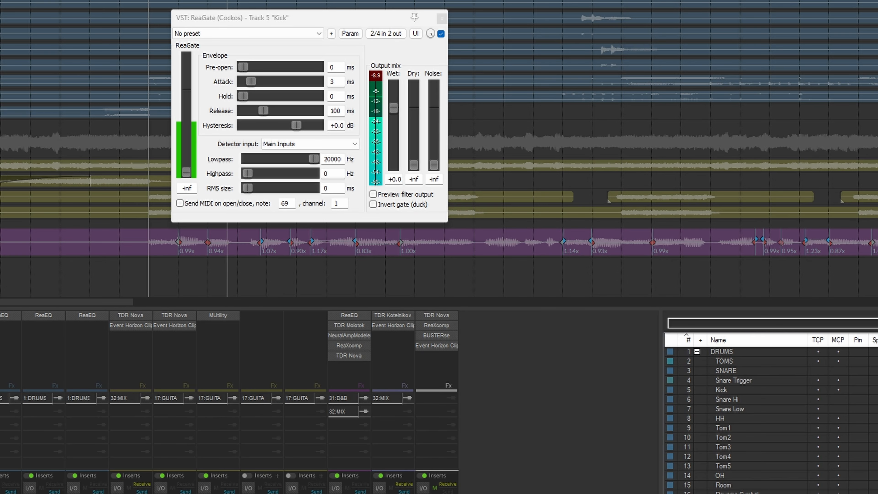
{"action": "left_click_drag", "start_coordinate": [198, 17], "coordinate": [486, 196]}
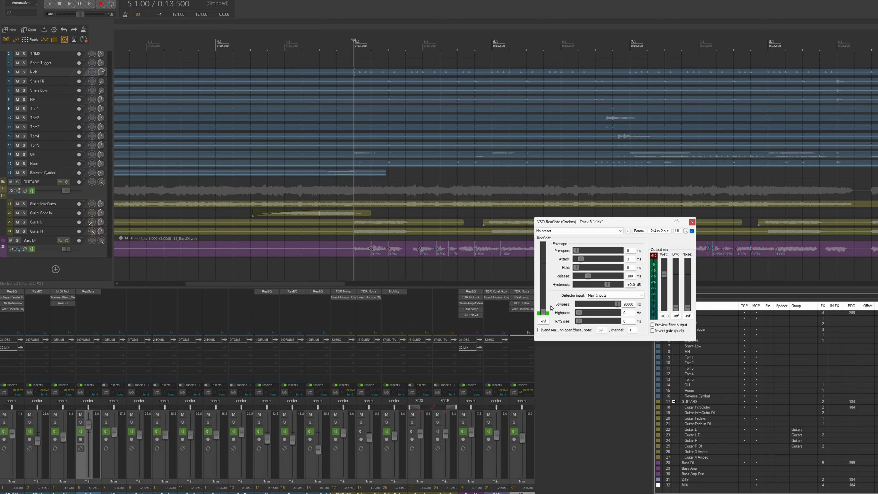
{"action": "left_click_drag", "start_coordinate": [581, 222], "coordinate": [448, 211]}
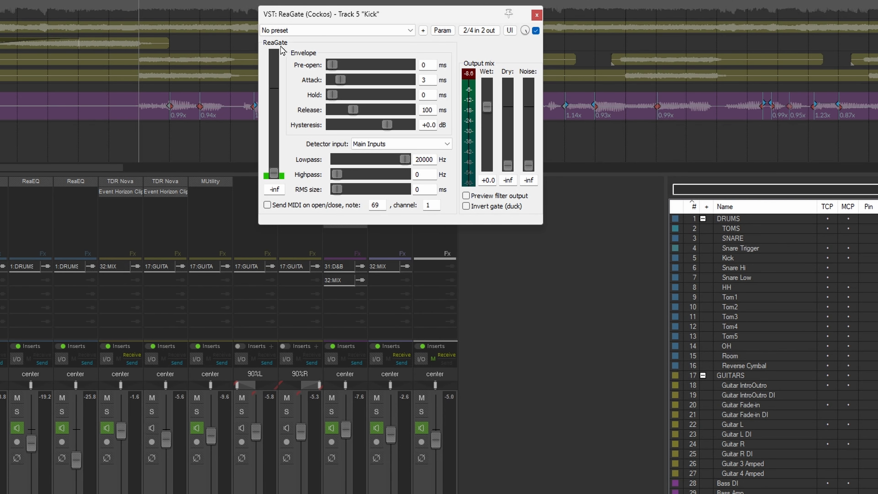
{"action": "left_click_drag", "start_coordinate": [274, 173], "coordinate": [277, 141]}
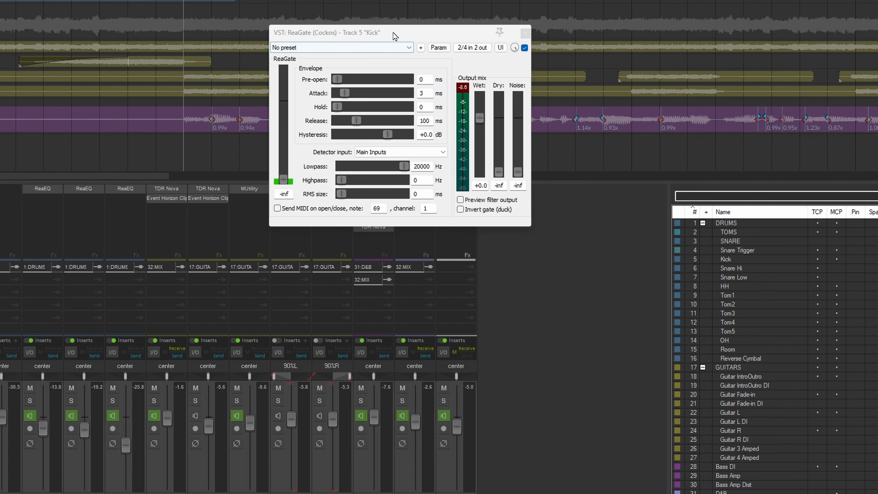
{"action": "left_click_drag", "start_coordinate": [392, 14], "coordinate": [376, 16]}
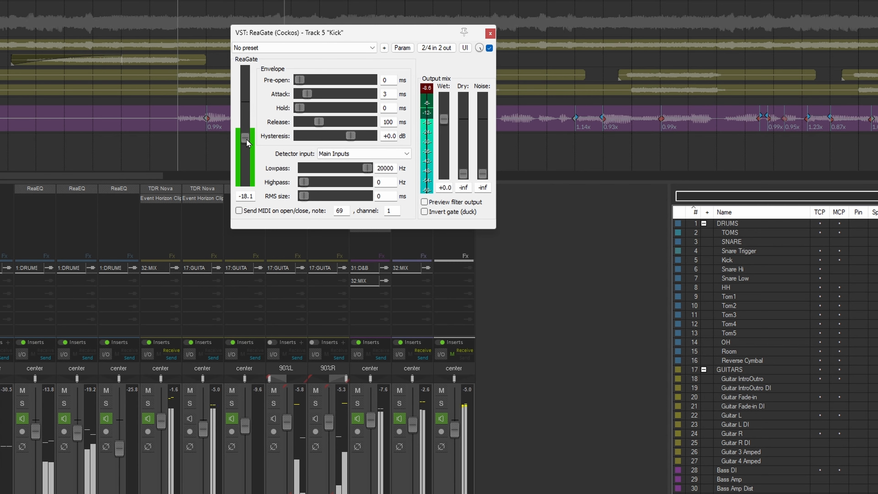
{"action": "left_click_drag", "start_coordinate": [292, 148], "coordinate": [246, 139]}
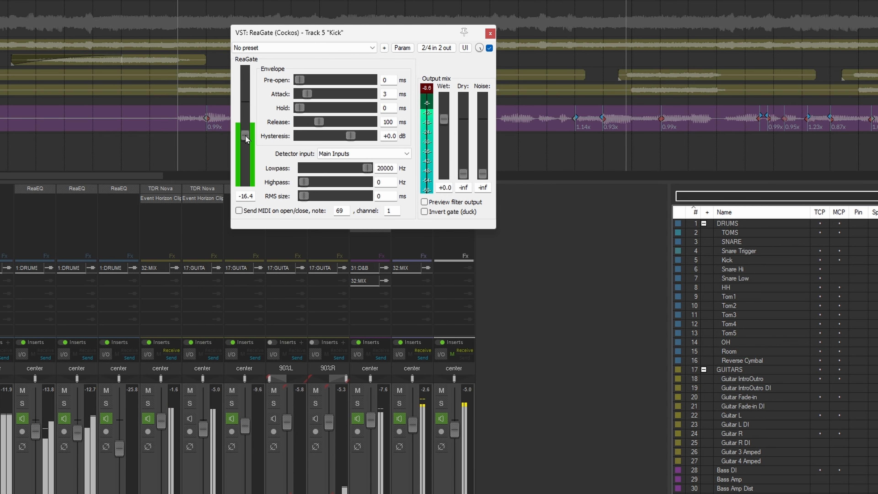
Make ReaGate send MIDI on open/close and set the MIDI note to 36
{"action": "left_click", "coordinate": [239, 210]}
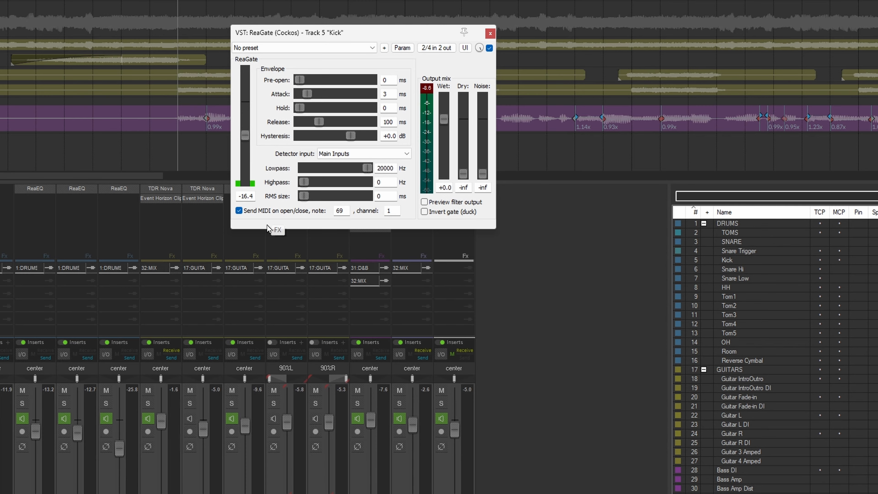
{"action": "left_click", "coordinate": [589, 352]}
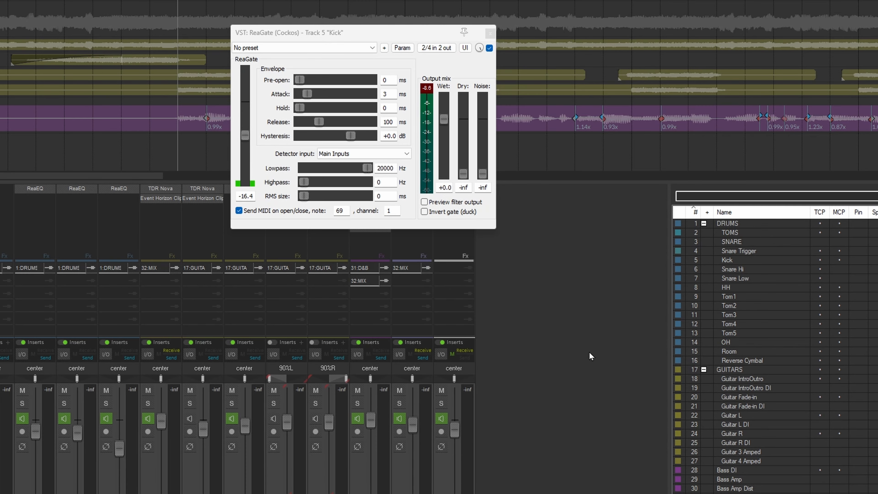
{"action": "double_click", "coordinate": [343, 212]}
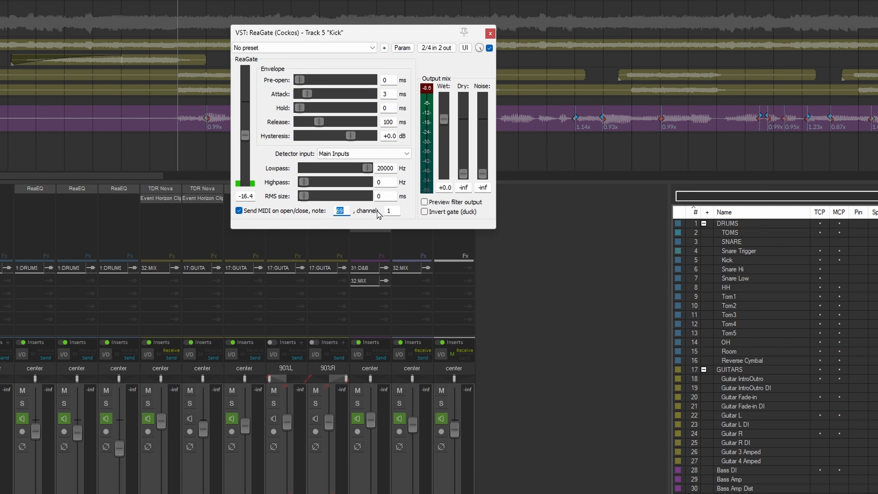
{"action": "left_click_drag", "start_coordinate": [357, 42], "coordinate": [396, 40]}
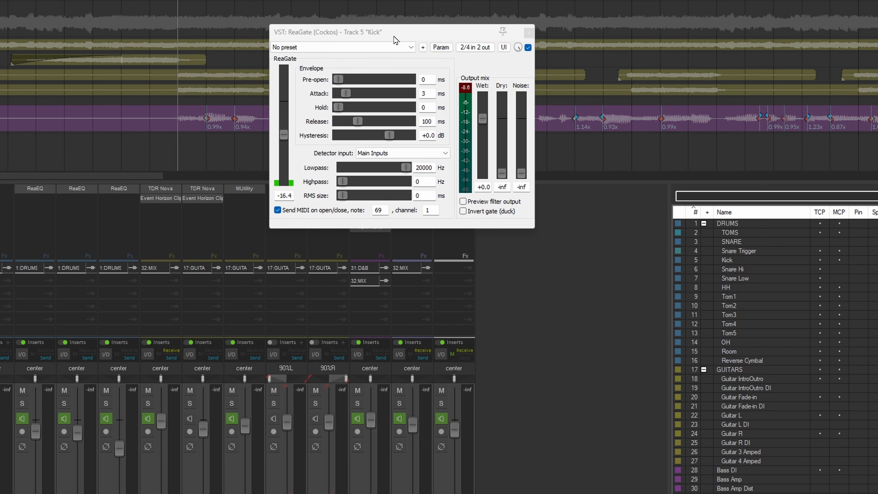
{"action": "left_click", "coordinate": [381, 210]}
{"action": "type", "text": "36"}
Play the mix to check the gate's triggering and the MIDI activity on the Kick channel meter
{"action": "left_click_drag", "start_coordinate": [398, 38], "coordinate": [475, 32]}
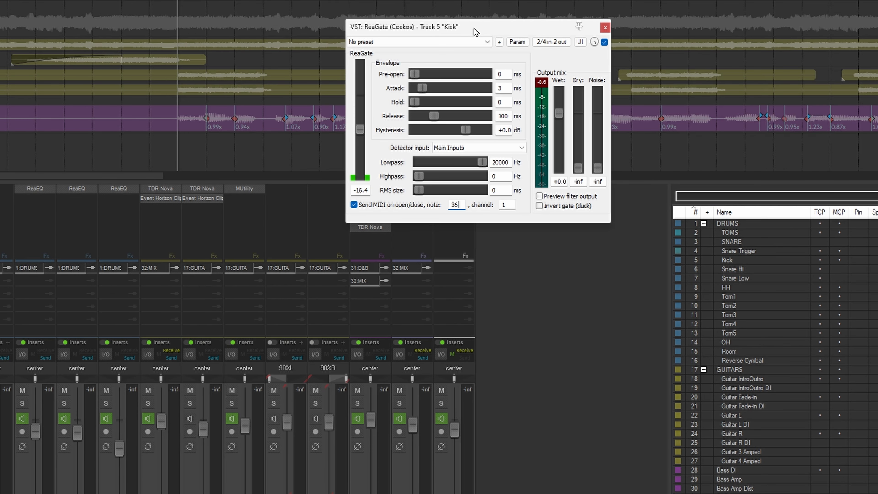
{"action": "left_click_drag", "start_coordinate": [466, 32], "coordinate": [556, 68]}
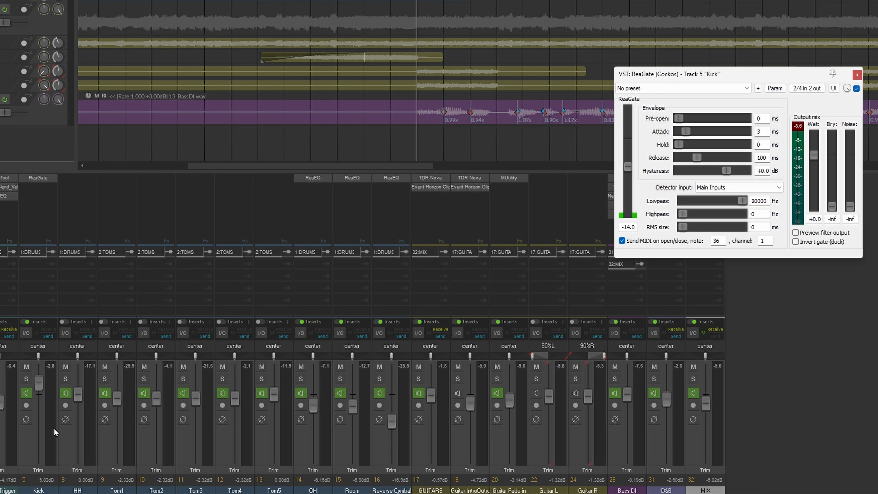
{"action": "key", "text": "space"}
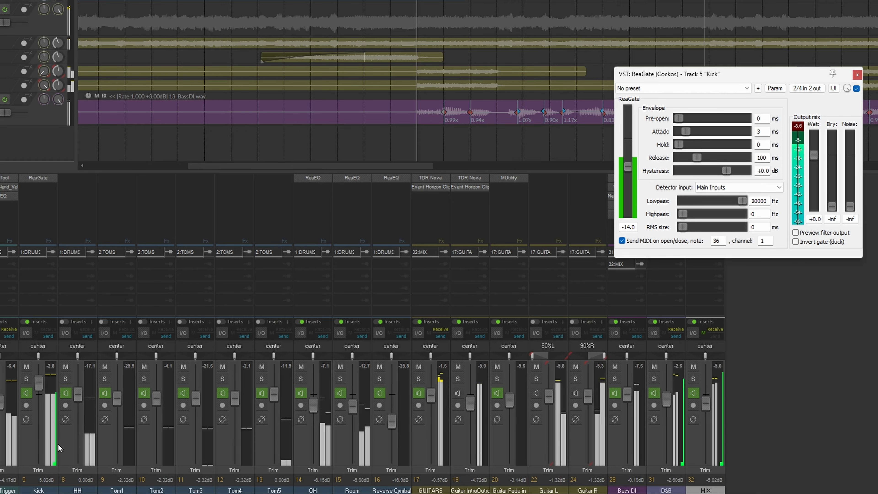
{"action": "key", "text": "space"}
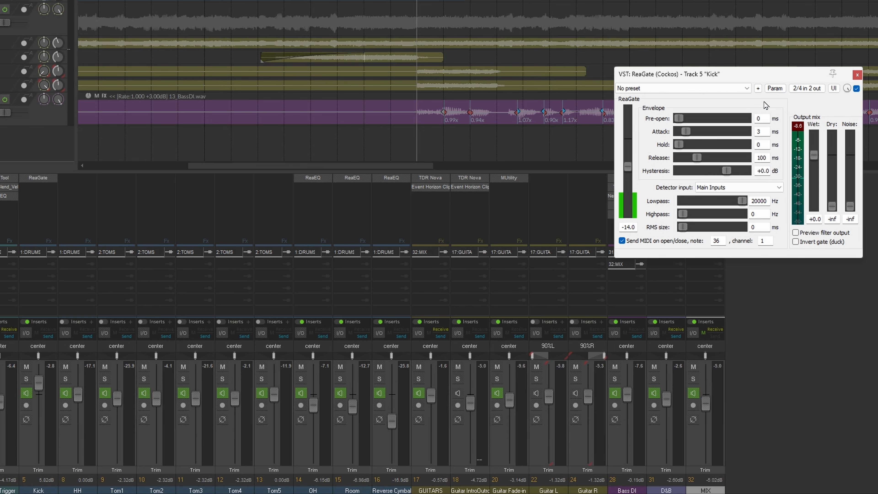
Set ReaGate's wet output level to -inf
{"action": "left_click_drag", "start_coordinate": [745, 79], "coordinate": [785, 79]}
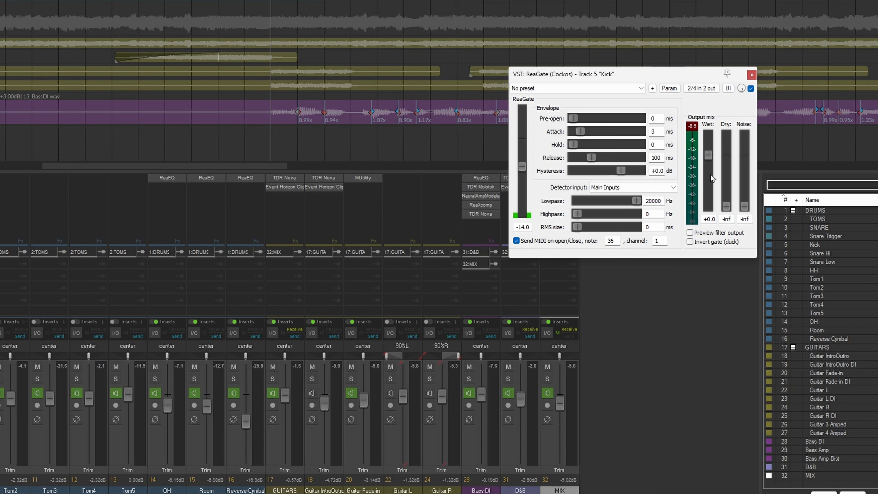
{"action": "left_click_drag", "start_coordinate": [711, 156], "coordinate": [709, 208]}
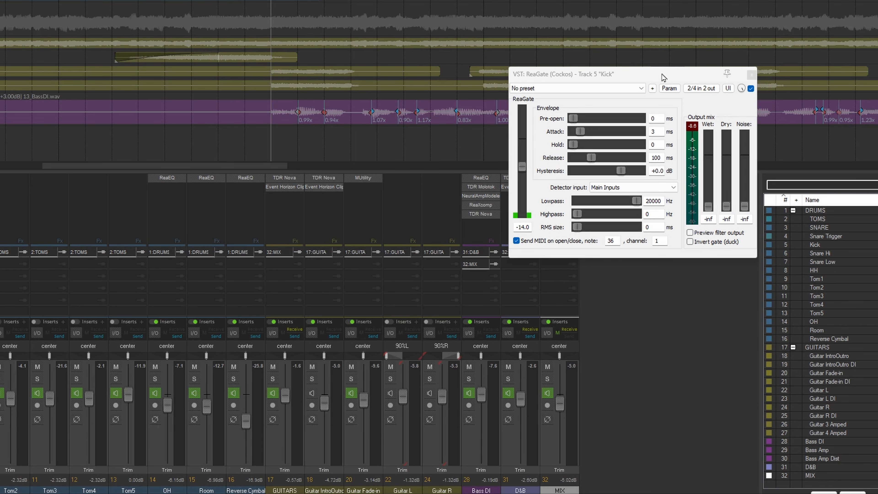
{"action": "left_click_drag", "start_coordinate": [653, 78], "coordinate": [603, 81]}
Set ReaGate's envelope to 1 ms attack, 3 ms hold and 17 ms release, and move its window aside
{"action": "left_click_drag", "start_coordinate": [527, 135], "coordinate": [525, 135]}
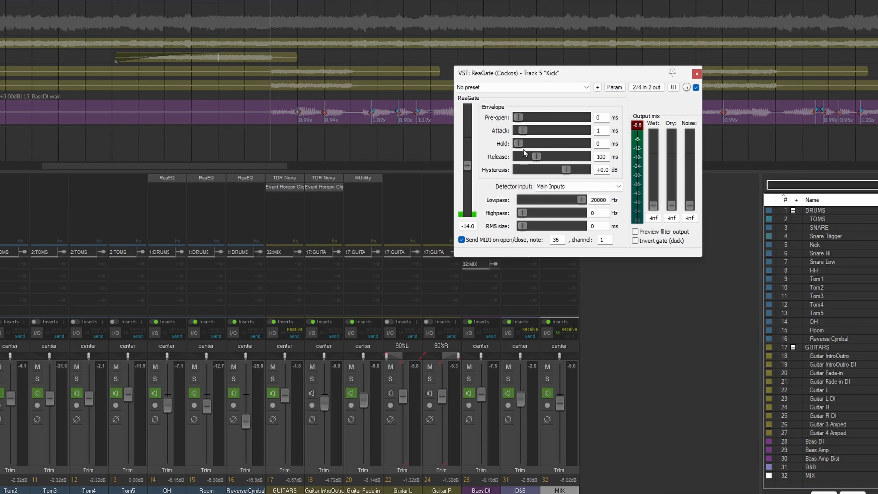
{"action": "left_click_drag", "start_coordinate": [518, 144], "coordinate": [524, 144]}
{"action": "left_click", "coordinate": [526, 157]}
{"action": "left_click_drag", "start_coordinate": [526, 158], "coordinate": [529, 156]}
{"action": "left_click_drag", "start_coordinate": [582, 73], "coordinate": [601, 108]}
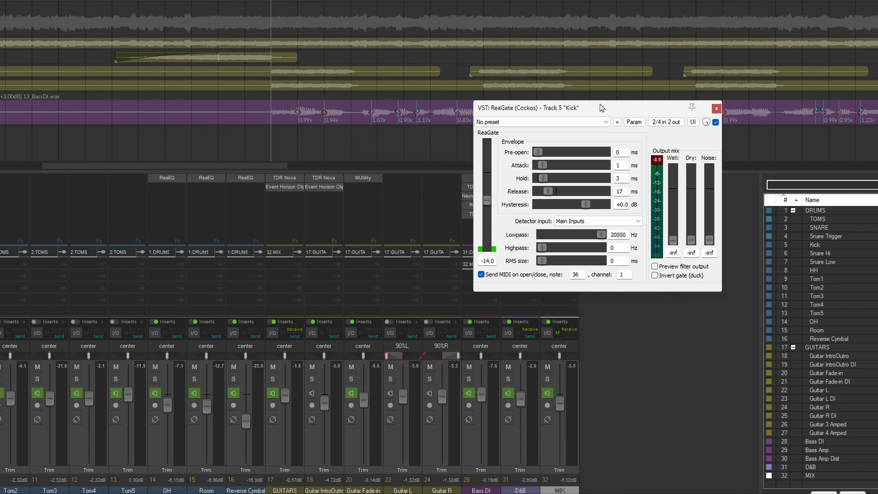
{"action": "left_click_drag", "start_coordinate": [601, 108], "coordinate": [719, 195]}
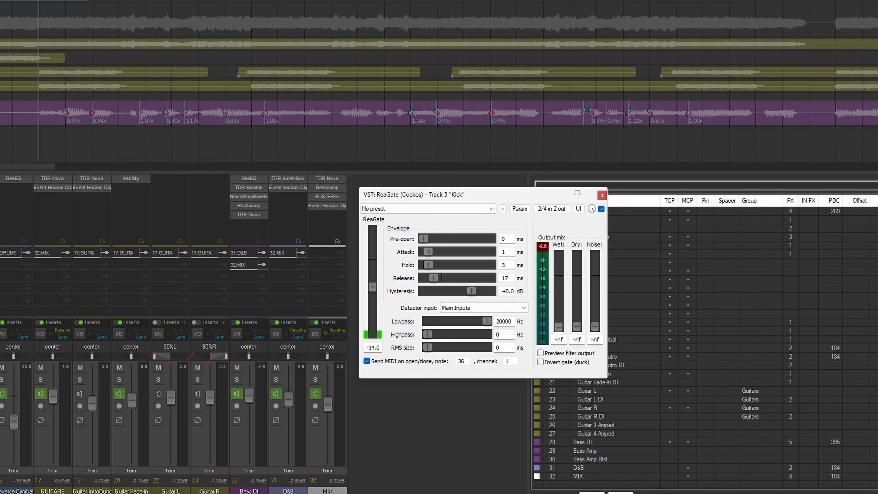
{"action": "left_click_drag", "start_coordinate": [450, 195], "coordinate": [676, 188]}
{"action": "left_click", "coordinate": [444, 357]}
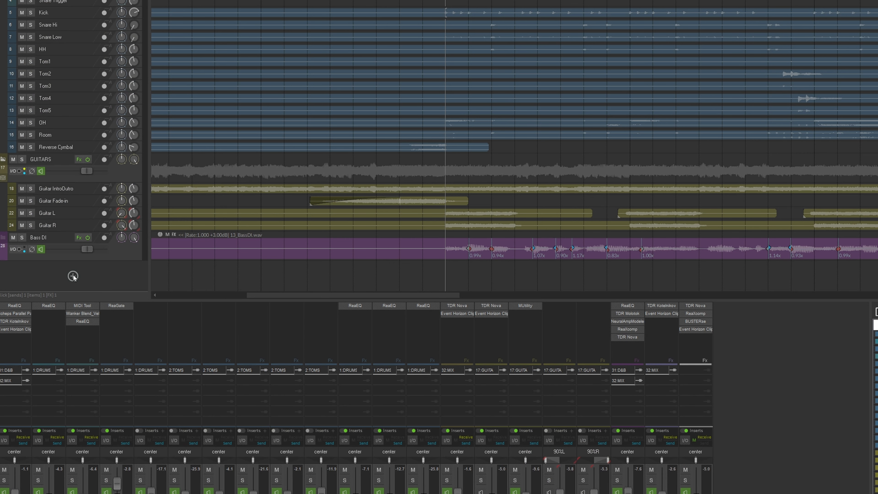
Create a new track named Kick Trigger
{"action": "left_click", "coordinate": [73, 276]}
{"action": "double_click", "coordinate": [53, 264]}
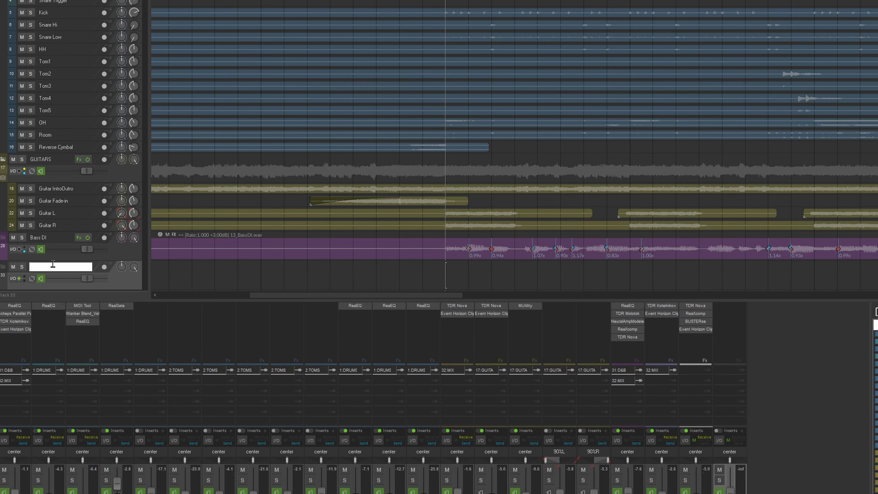
{"action": "type", "text": "Лшсл"}
{"action": "key", "text": "BackSpace"}
{"action": "key", "text": "BackSpace"}
{"action": "key", "text": "BackSpace"}
{"action": "key", "text": "BackSpace"}
{"action": "type", "text": "Kick Trige"}
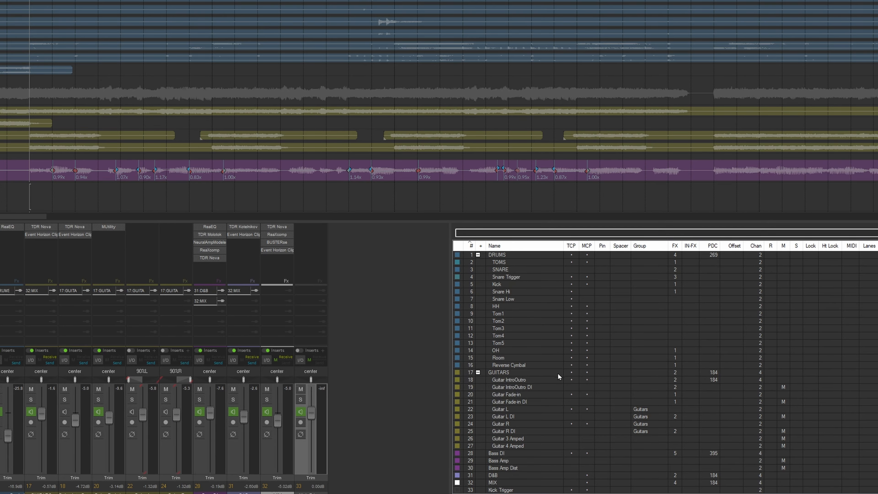
{"action": "scroll", "coordinate": [531, 355], "scroll_direction": "down", "scroll_amount": 1}
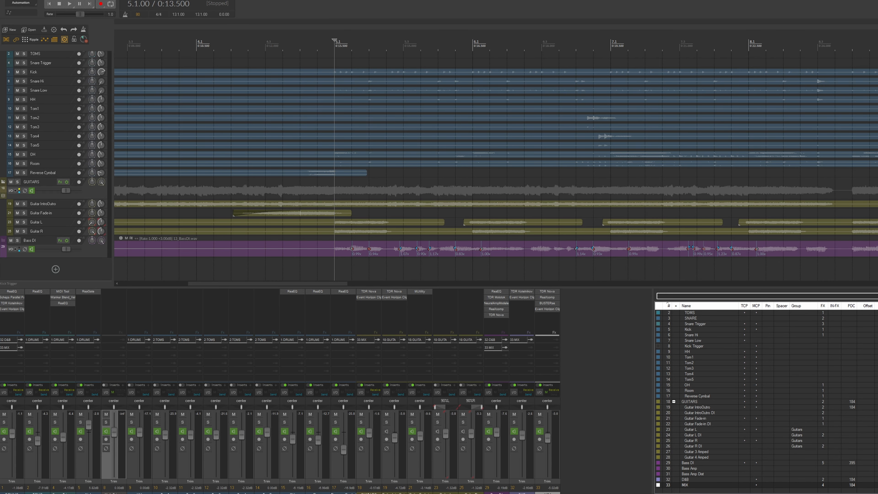
Add the ReaSamplOmatic5000 sampler to the Kick Trigger track
{"action": "left_click", "coordinate": [120, 292]}
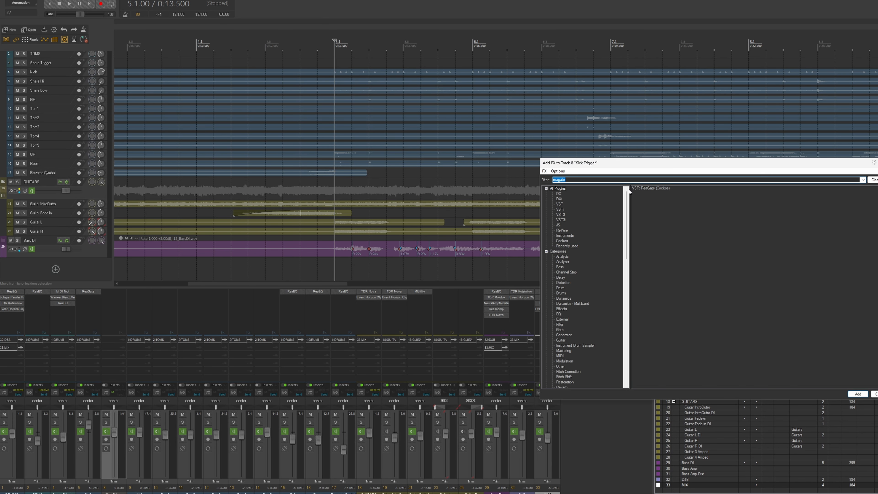
{"action": "left_click_drag", "start_coordinate": [692, 163], "coordinate": [406, 144]}
{"action": "type", "text": "samp"}
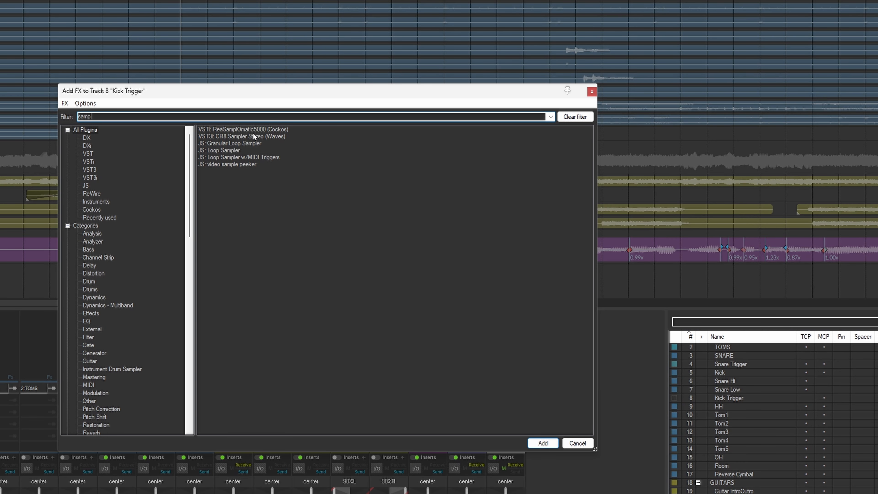
{"action": "double_click", "coordinate": [247, 128]}
Load a SumoSub kick sample from disk into the sampler and switch it to SumoSub 91_Vel2-RR2.wav
{"action": "left_click", "coordinate": [523, 232]}
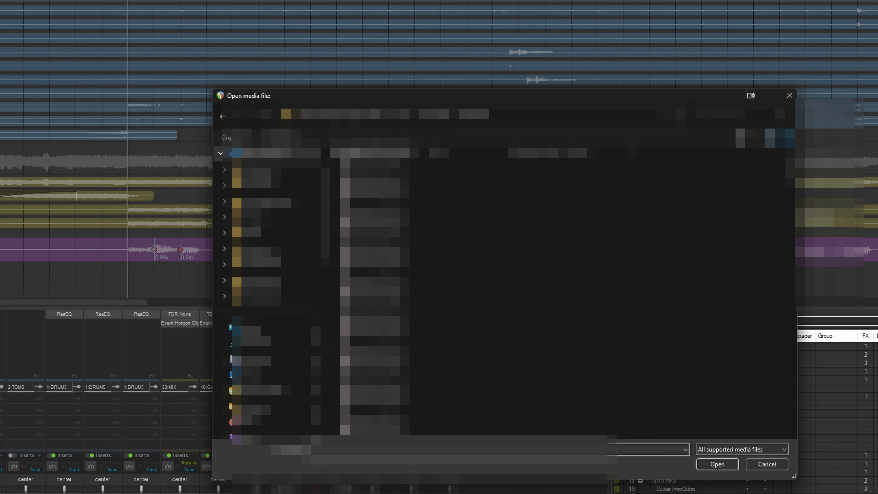
{"action": "left_click_drag", "start_coordinate": [420, 153], "coordinate": [499, 154]}
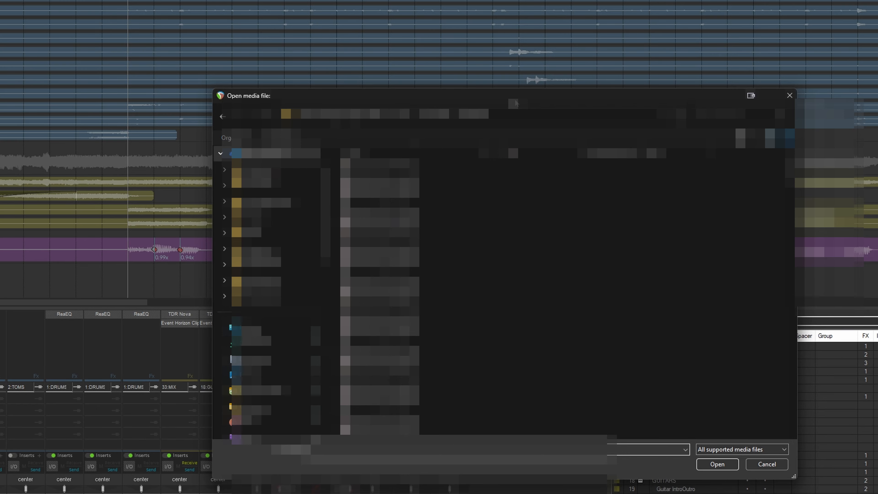
{"action": "left_click_drag", "start_coordinate": [515, 102], "coordinate": [527, 64]}
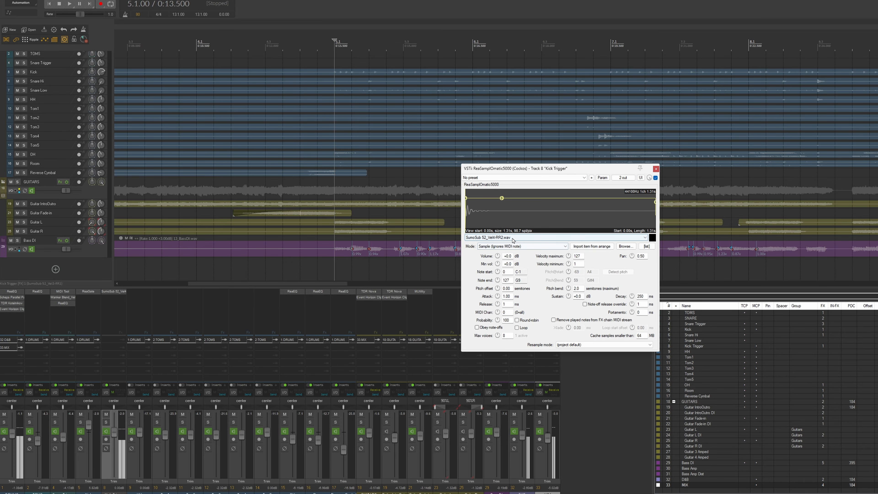
{"action": "left_click", "coordinate": [514, 237]}
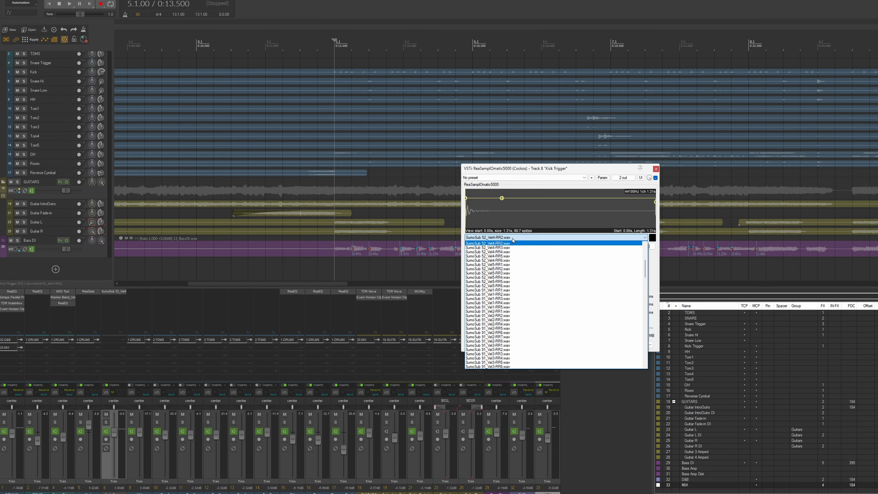
{"action": "left_click", "coordinate": [512, 316]}
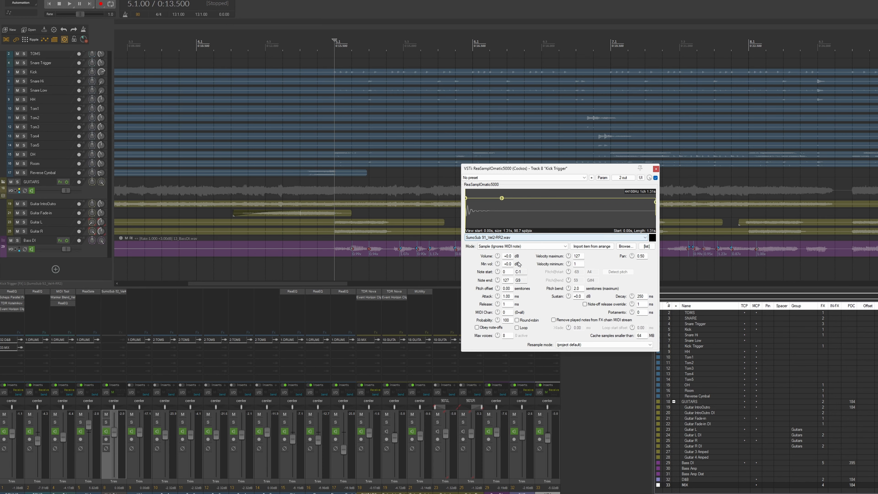
{"action": "left_click", "coordinate": [516, 238]}
{"action": "left_click", "coordinate": [517, 238]}
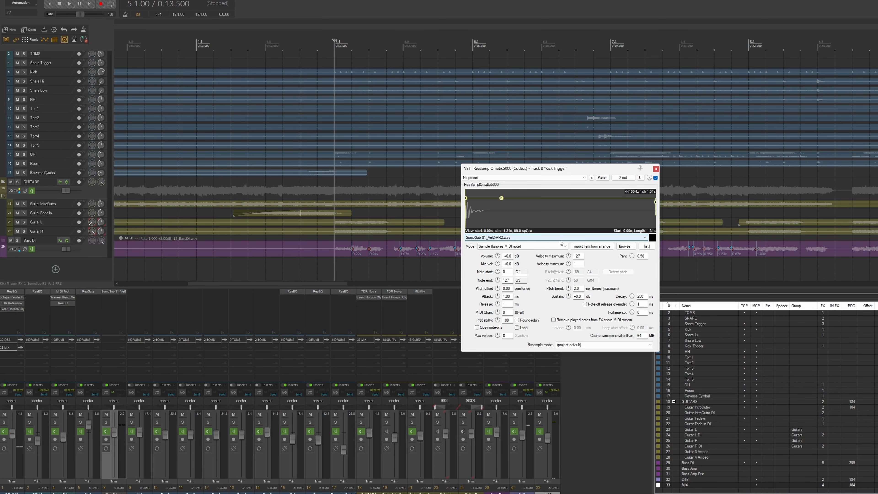
Set the sampler's note start and note end both to 36
{"action": "left_click_drag", "start_coordinate": [588, 169], "coordinate": [643, 167]}
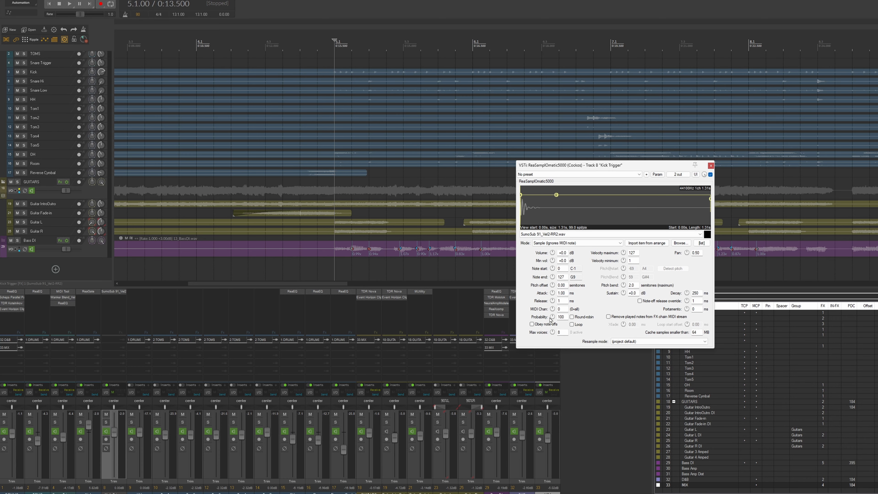
{"action": "double_click", "coordinate": [562, 269]}
{"action": "type", "text": "36"}
{"action": "double_click", "coordinate": [563, 277]}
{"action": "type", "text": "36"}
Place the sampler and ReaGate windows side by side and compare their MIDI note settings
{"action": "left_click_drag", "start_coordinate": [632, 168], "coordinate": [857, 264]}
{"action": "left_click_drag", "start_coordinate": [711, 325], "coordinate": [299, 313]}
{"action": "left_click_drag", "start_coordinate": [450, 262], "coordinate": [507, 259]}
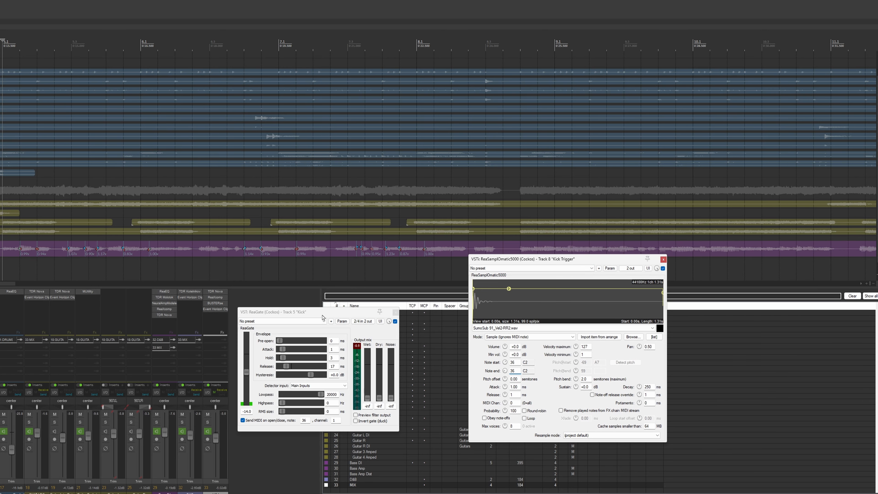
{"action": "left_click_drag", "start_coordinate": [322, 318], "coordinate": [376, 330]}
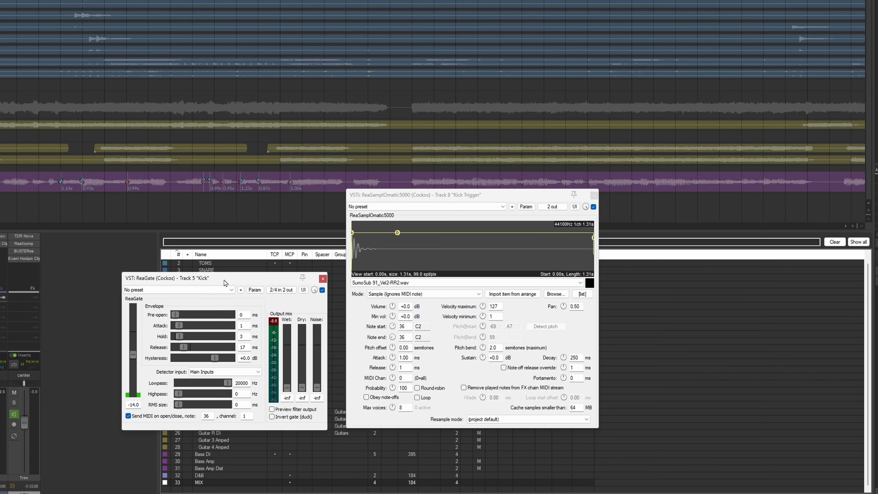
{"action": "left_click_drag", "start_coordinate": [225, 283], "coordinate": [222, 280]}
{"action": "left_click_drag", "start_coordinate": [477, 198], "coordinate": [485, 203]}
Create a send from the Kick track to the Kick Trigger track
{"action": "left_click", "coordinate": [115, 492]}
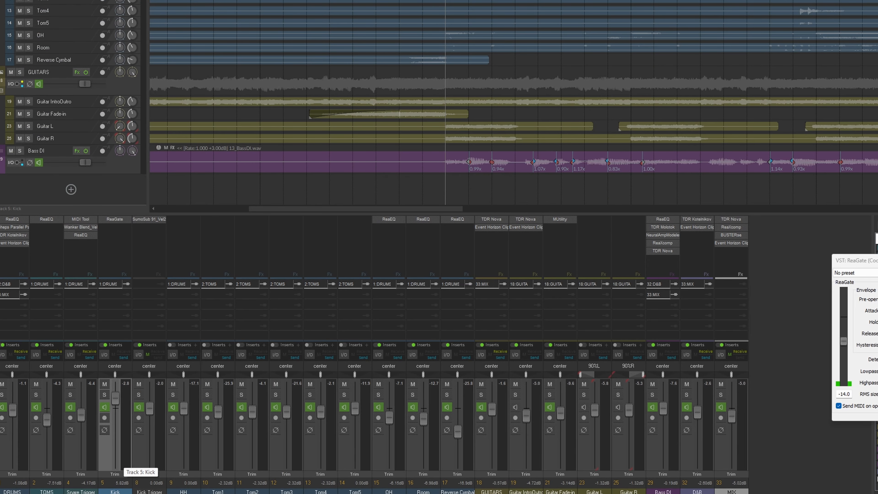
{"action": "left_click", "coordinate": [143, 467]}
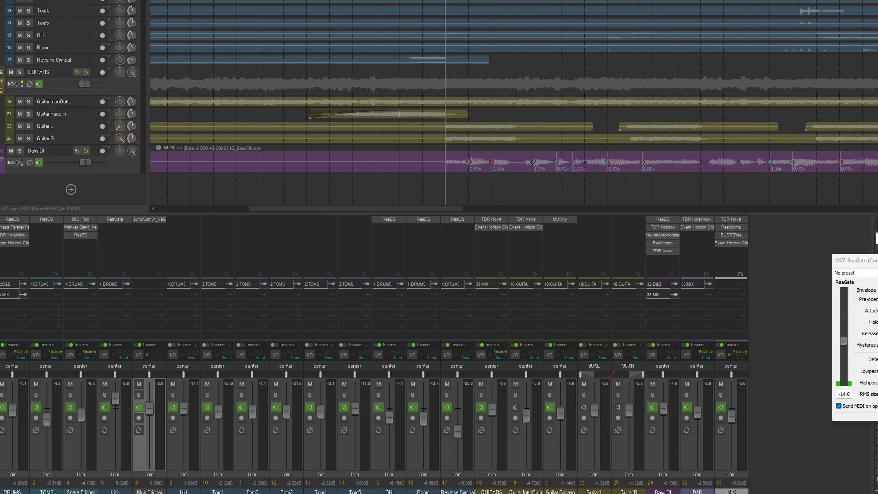
{"action": "left_click", "coordinate": [127, 493]}
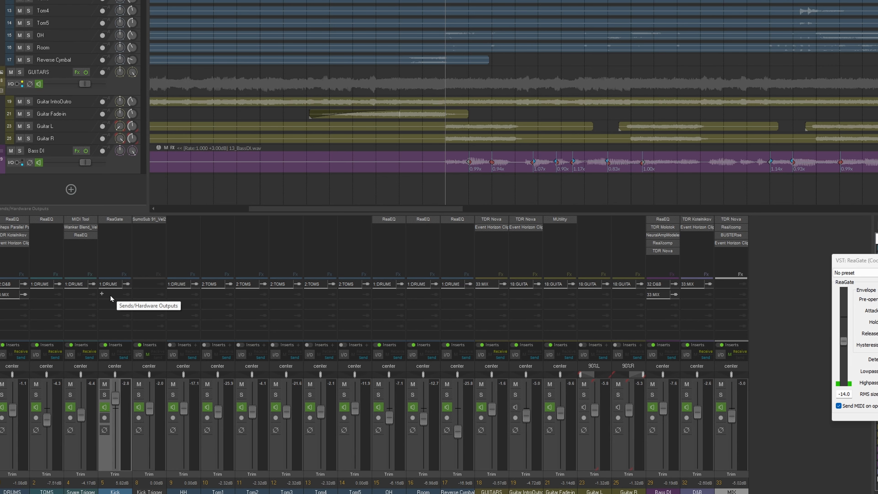
{"action": "left_click_drag", "start_coordinate": [110, 295], "coordinate": [143, 292]}
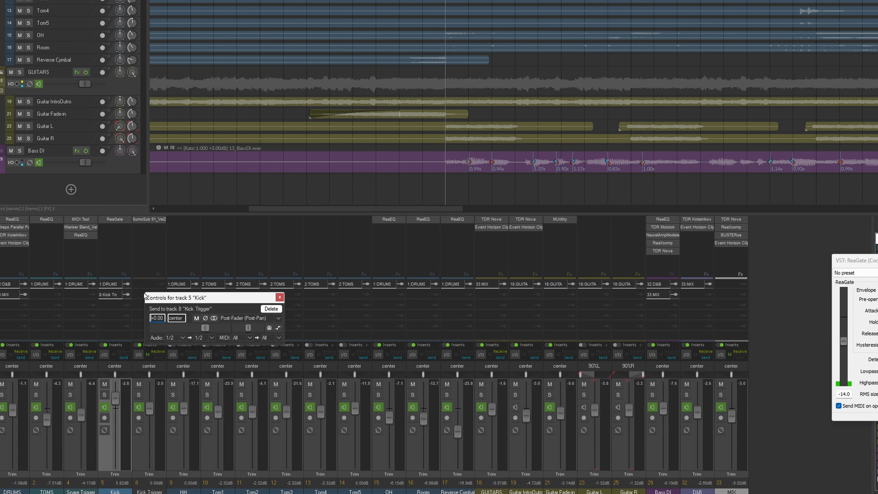
Set the Kick Trigger send's audio to None and its MIDI source to channel 1, and close the send controls
{"action": "left_click", "coordinate": [130, 316]}
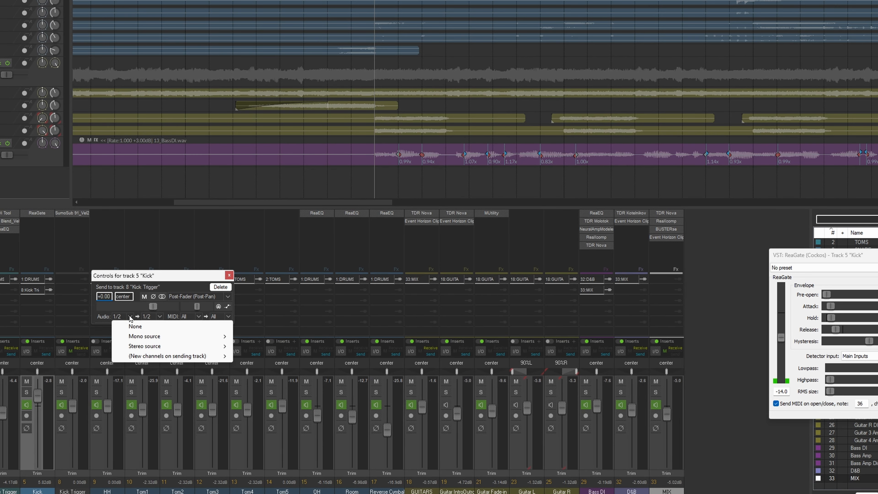
{"action": "left_click", "coordinate": [145, 326]}
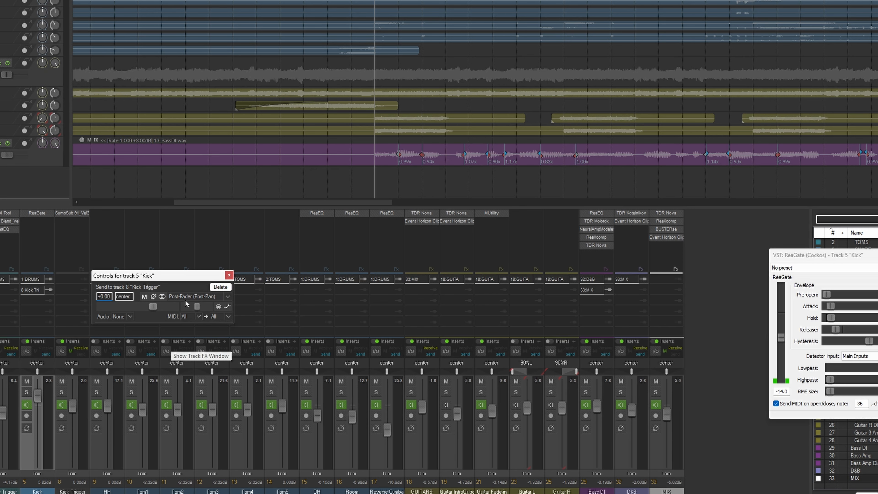
{"action": "left_click_drag", "start_coordinate": [182, 278], "coordinate": [180, 282]}
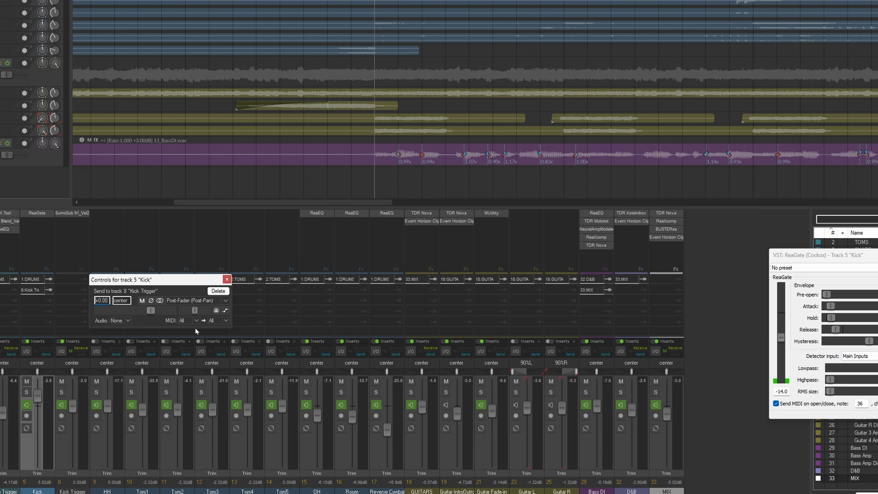
{"action": "left_click", "coordinate": [194, 320]}
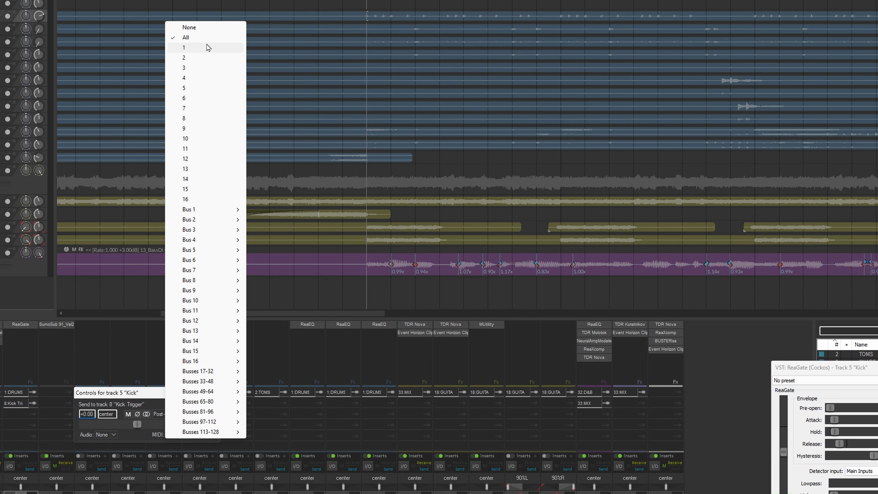
{"action": "left_click", "coordinate": [203, 48]}
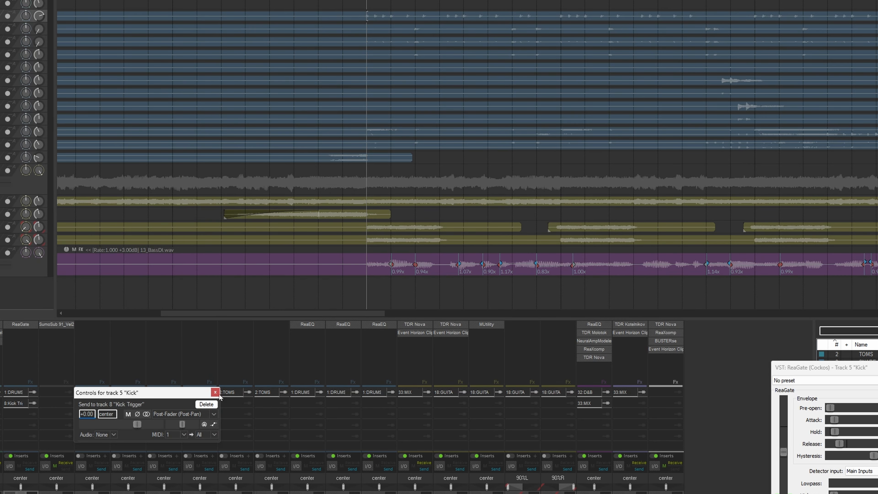
{"action": "left_click_drag", "start_coordinate": [160, 395], "coordinate": [198, 410]}
{"action": "left_click", "coordinate": [256, 408]}
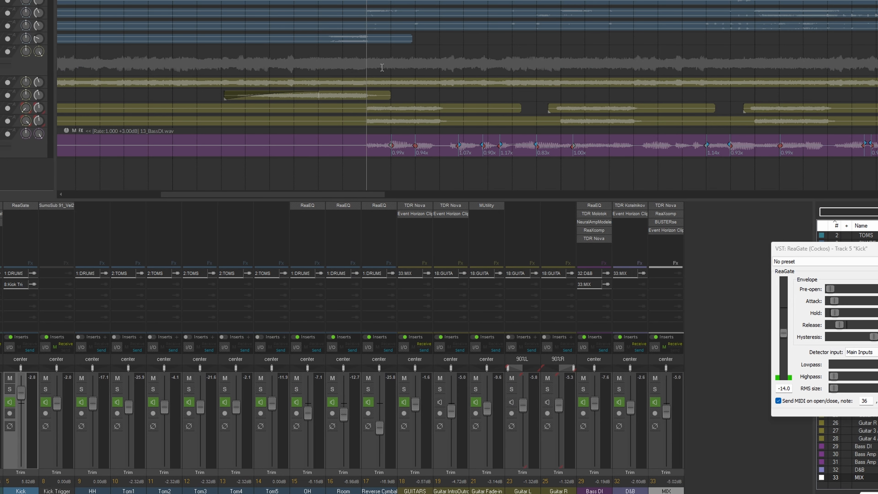
Play the song, solo the Kick Trigger track and lower its fader while listening to the triggered sample
{"action": "key", "text": "space"}
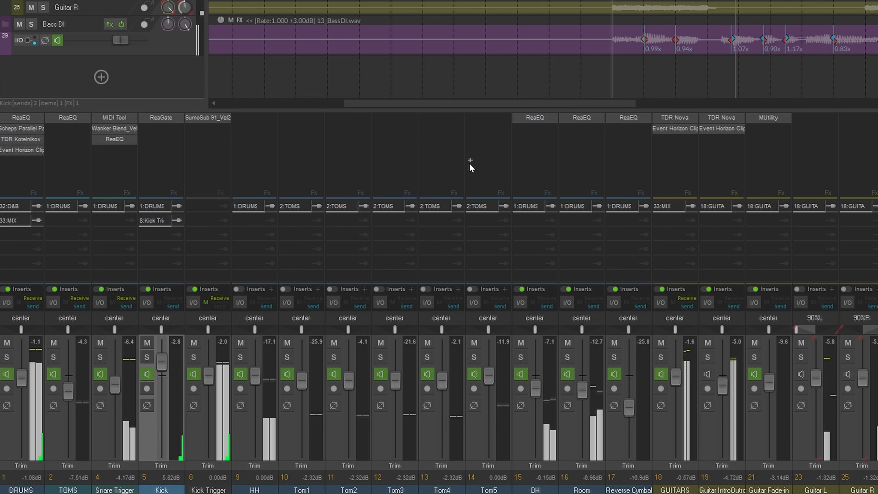
{"action": "left_click", "coordinate": [194, 357]}
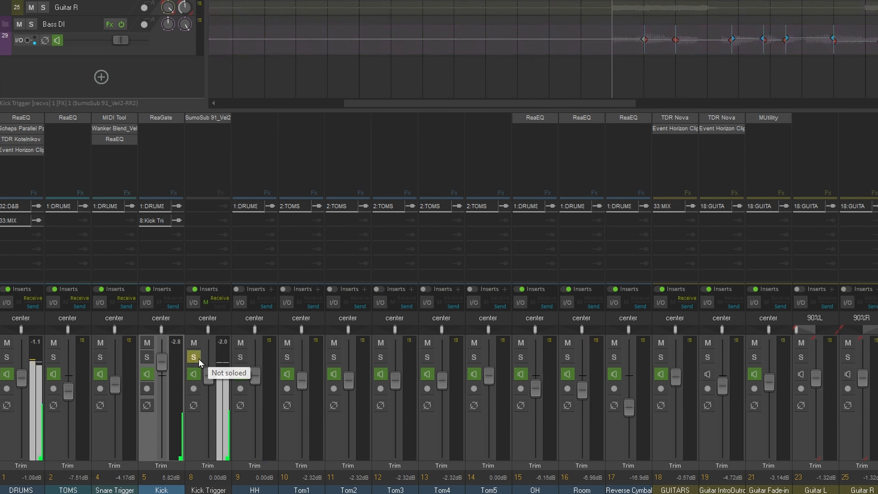
{"action": "left_click_drag", "start_coordinate": [209, 378], "coordinate": [209, 408]}
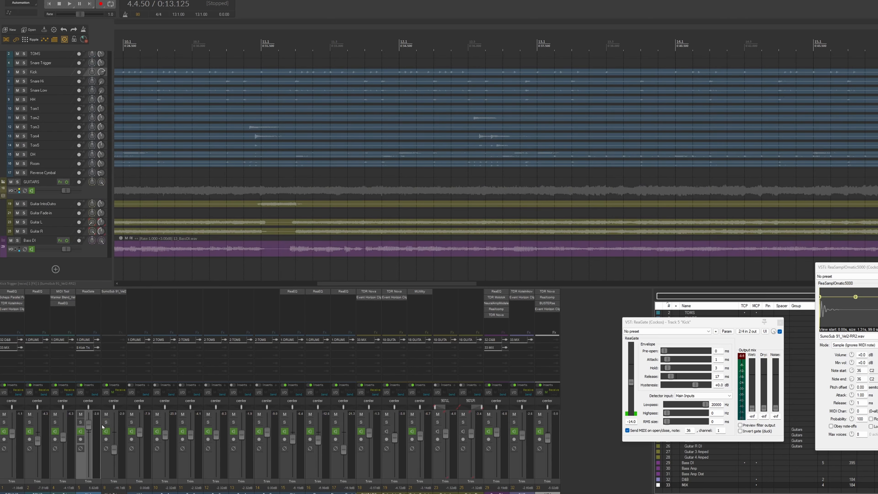
Play the full mix from 4.4.50 to hear the triggered kick with the other tracks, then stop playback
{"action": "key", "text": "space"}
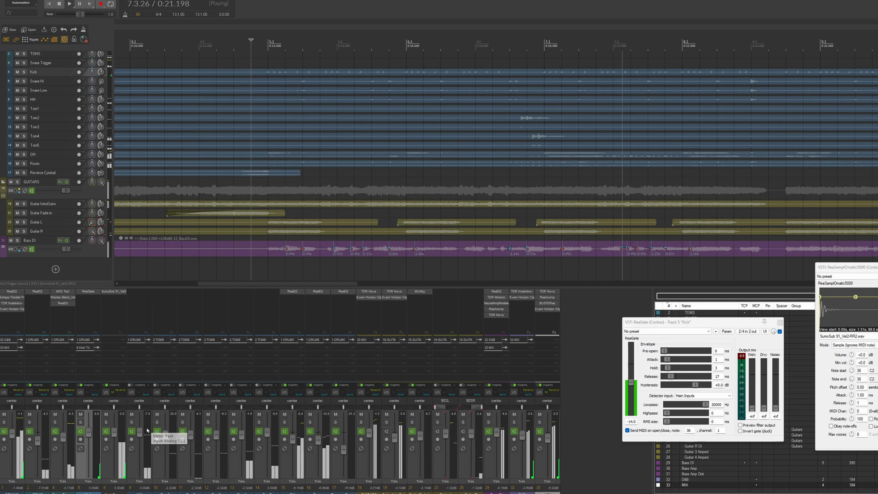
{"action": "key", "text": "space"}
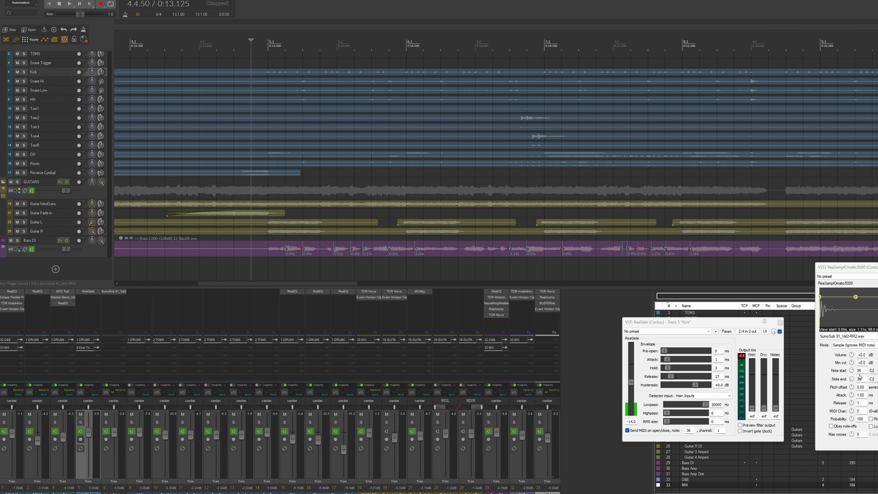
{"action": "left_click_drag", "start_coordinate": [877, 267], "coordinate": [866, 265]}
{"action": "left_click_drag", "start_coordinate": [723, 322], "coordinate": [718, 323]}
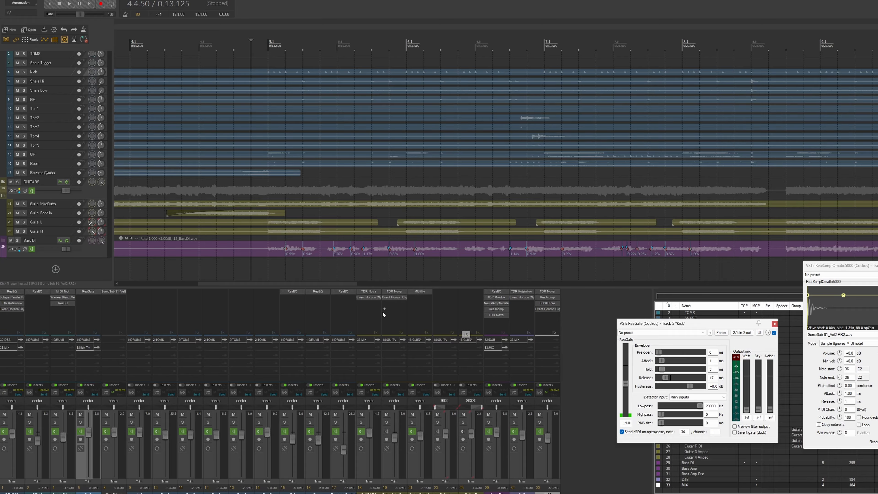
Add the JS MIDI Tool effect to the Kick Trigger track and place it before the sampler
{"action": "left_click", "coordinate": [96, 294]}
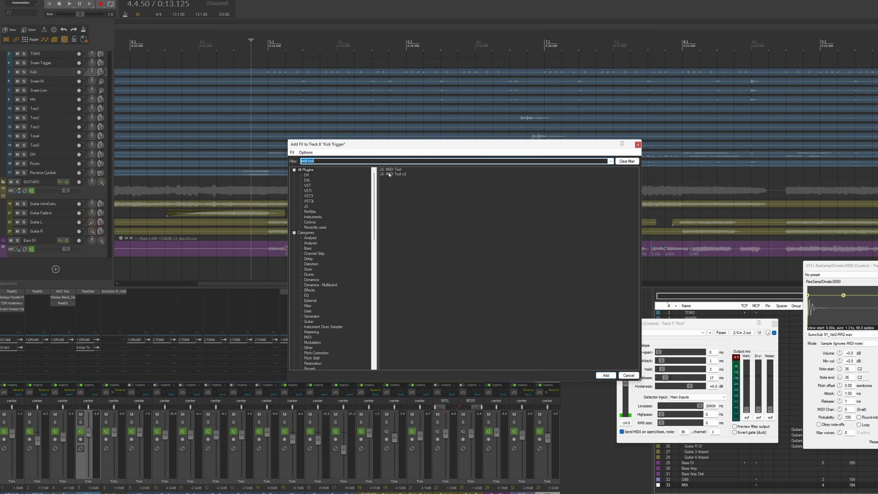
{"action": "double_click", "coordinate": [395, 170]}
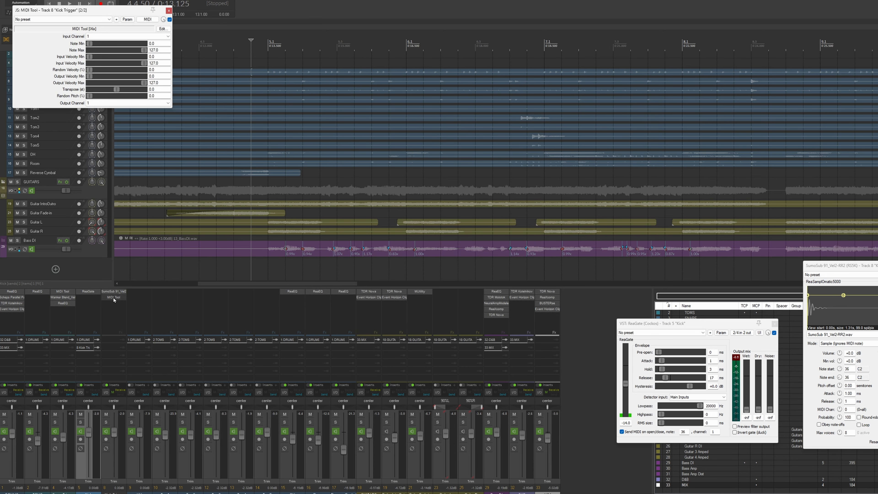
{"action": "left_click_drag", "start_coordinate": [116, 298], "coordinate": [113, 292]}
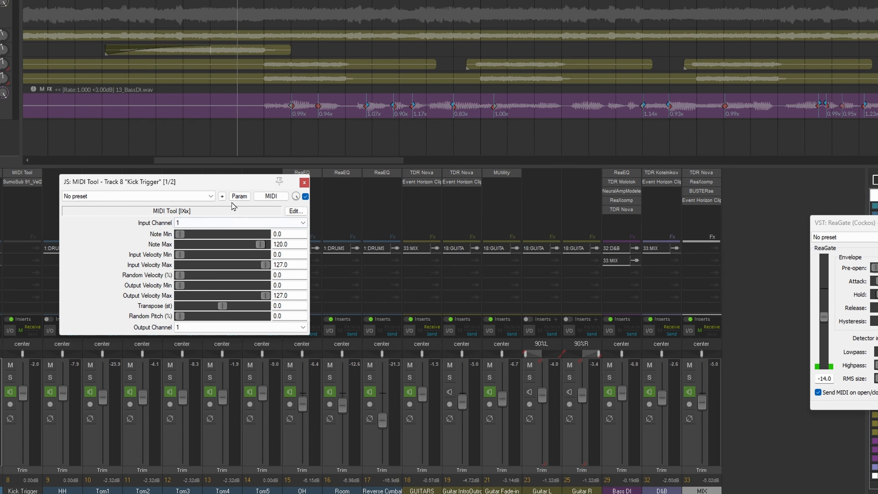
{"action": "left_click_drag", "start_coordinate": [206, 183], "coordinate": [250, 185]}
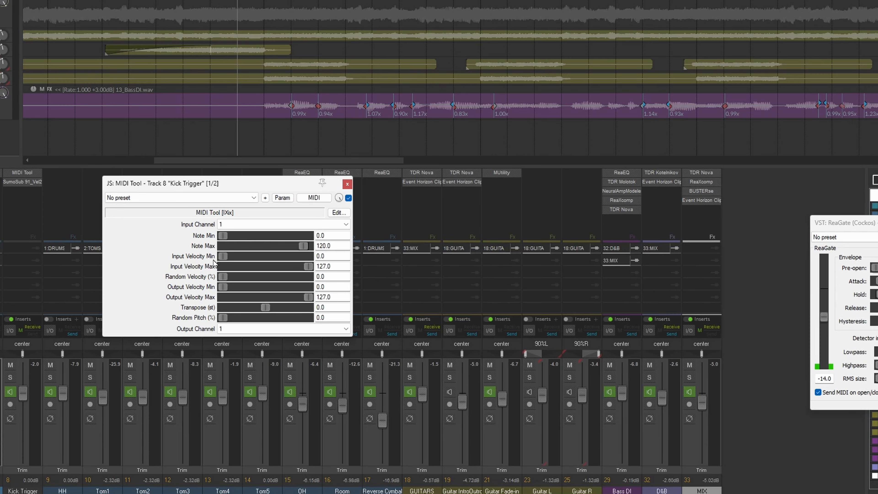
Raise the MIDI Tool's minimum input velocity, slightly lower its maximum input velocity and increase its random velocity
{"action": "left_click_drag", "start_coordinate": [239, 261], "coordinate": [300, 255]}
{"action": "left_click_drag", "start_coordinate": [300, 257], "coordinate": [294, 257]}
{"action": "left_click_drag", "start_coordinate": [304, 268], "coordinate": [299, 267]}
{"action": "left_click_drag", "start_coordinate": [223, 277], "coordinate": [248, 280]}
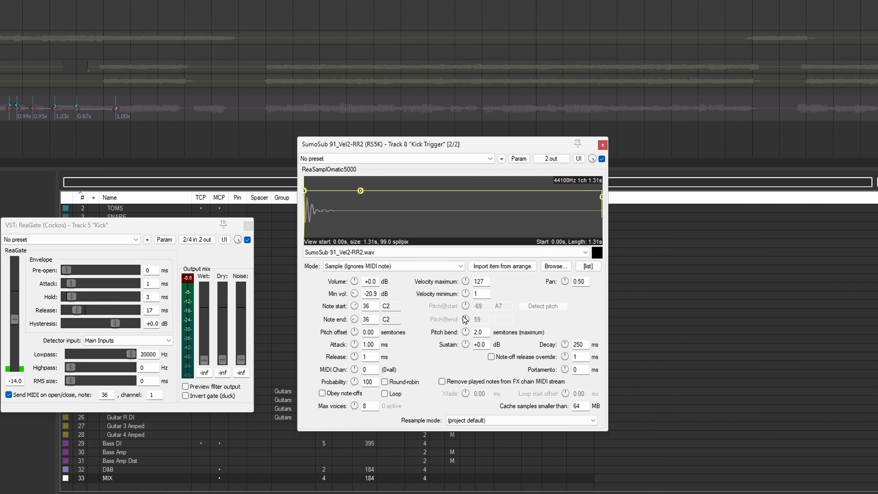
Reposition the sampler window and lower the sampler's minimum volume to about -32.4 dB
{"action": "left_click_drag", "start_coordinate": [468, 151], "coordinate": [480, 164]}
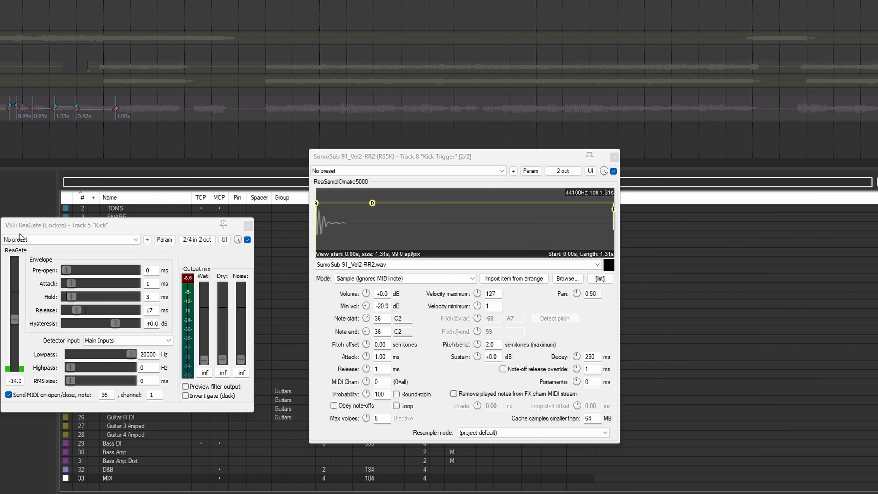
{"action": "left_click_drag", "start_coordinate": [503, 159], "coordinate": [489, 159]}
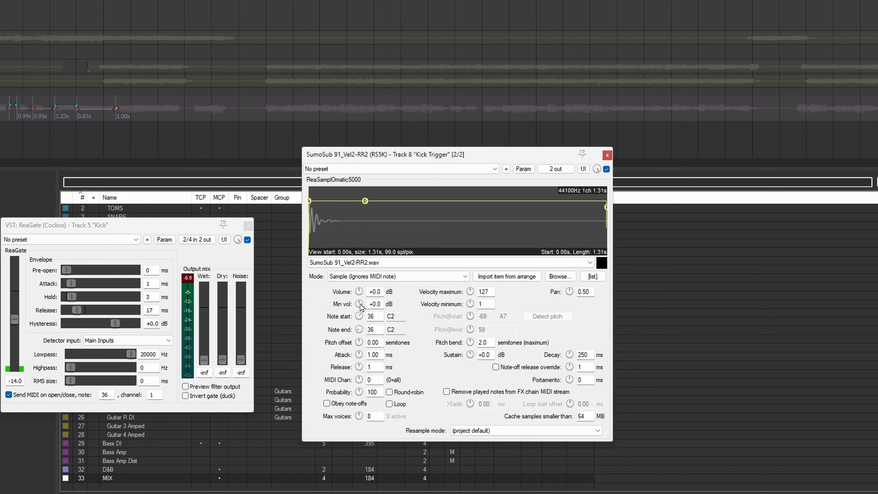
{"action": "mouse_move", "coordinate": [358, 303]}
{"action": "left_mouse_down"}
{"action": "mouse_move", "coordinate": [358, 329]}
{"action": "mouse_move", "coordinate": [359, 292]}
{"action": "left_mouse_up"}
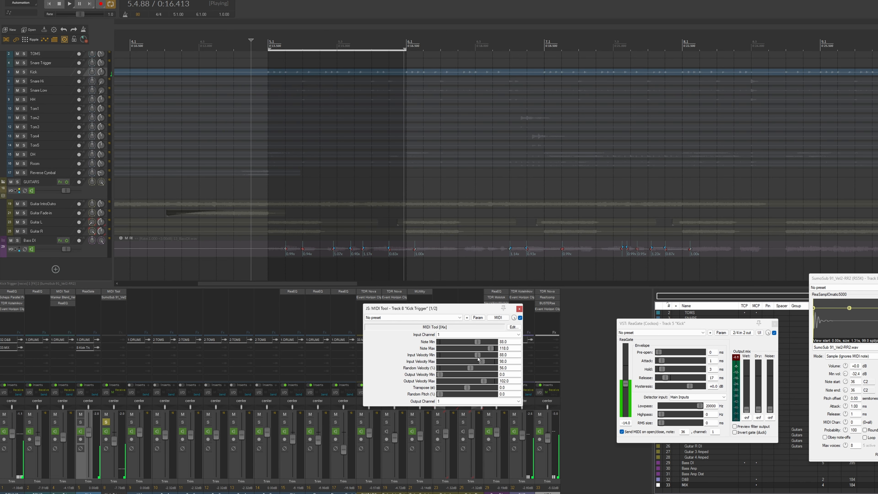
Lower the MIDI Tool's minimum input velocity to 12.0 and close its window
{"action": "left_click", "coordinate": [468, 355]}
{"action": "left_click_drag", "start_coordinate": [468, 357], "coordinate": [445, 356]}
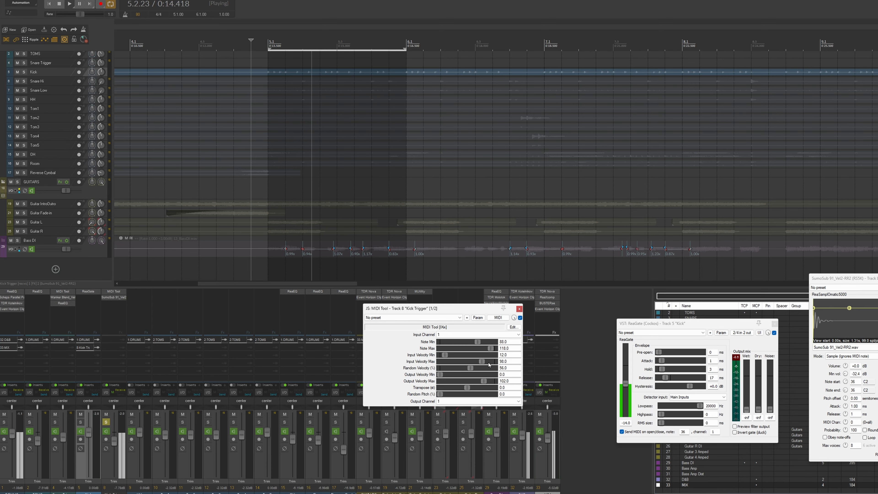
{"action": "left_click", "coordinate": [520, 309]}
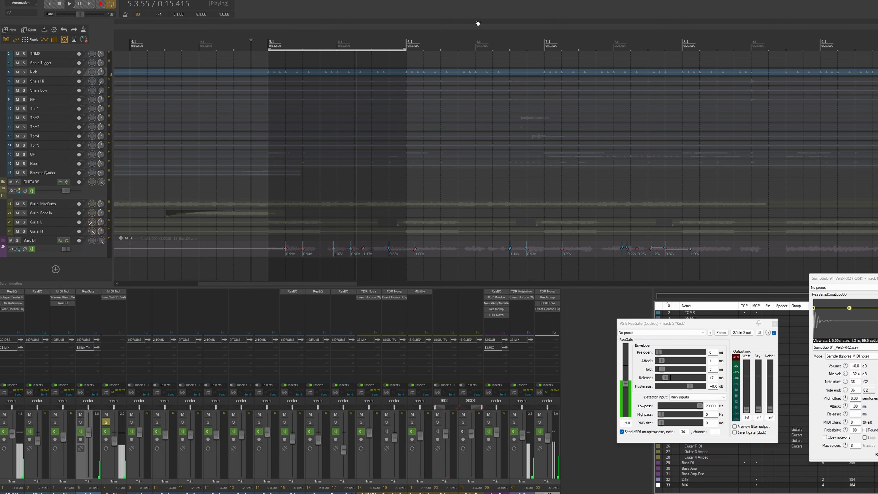
Stop playback, unsolo the Kick Trigger track and move the sampler and ReaGate windows aside
{"action": "key", "text": "space"}
{"action": "key", "text": "ctrl+a"}
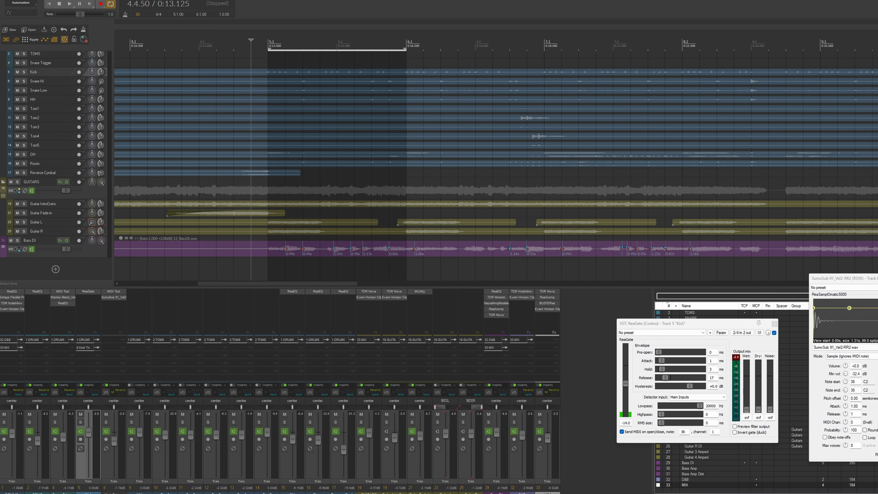
{"action": "left_click_drag", "start_coordinate": [843, 279], "coordinate": [877, 282]}
{"action": "left_click_drag", "start_coordinate": [728, 327], "coordinate": [759, 311]}
Play the full mix from 4.4.50, reset the Kick Trigger track's volume to 0.00 dB and stop playback
{"action": "key", "text": "space"}
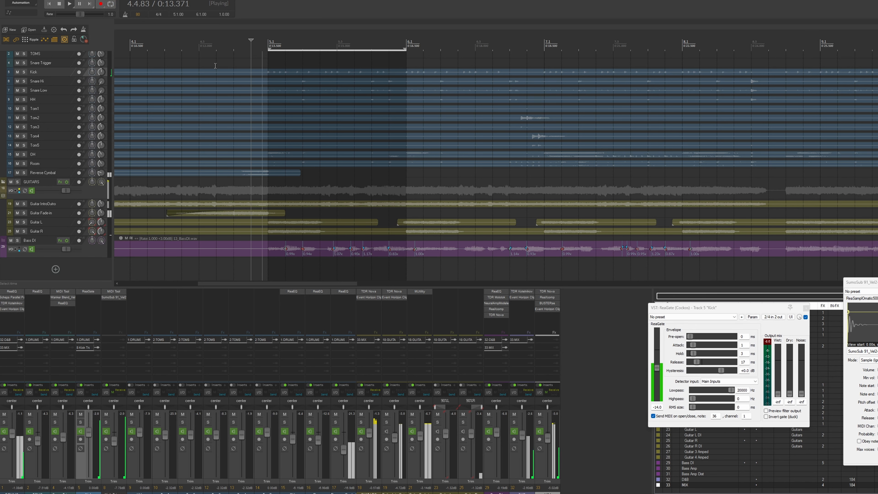
{"action": "left_click_drag", "start_coordinate": [114, 442], "coordinate": [114, 441]}
{"action": "double_click", "coordinate": [114, 441]}
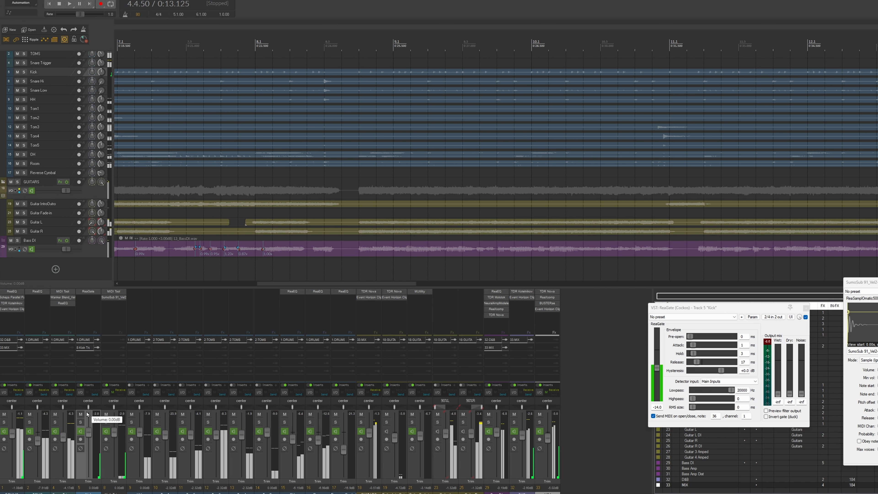
{"action": "key", "text": "space"}
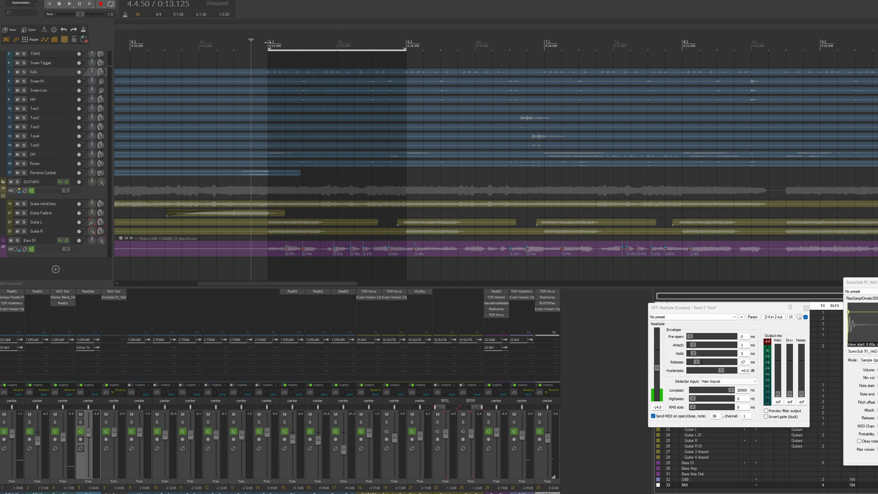
Play the mix from 5.1.00 with the Kick track's ReaGate bypassed, re-enable it to compare the reinforced kick, and stop
{"action": "left_click", "coordinate": [270, 64]}
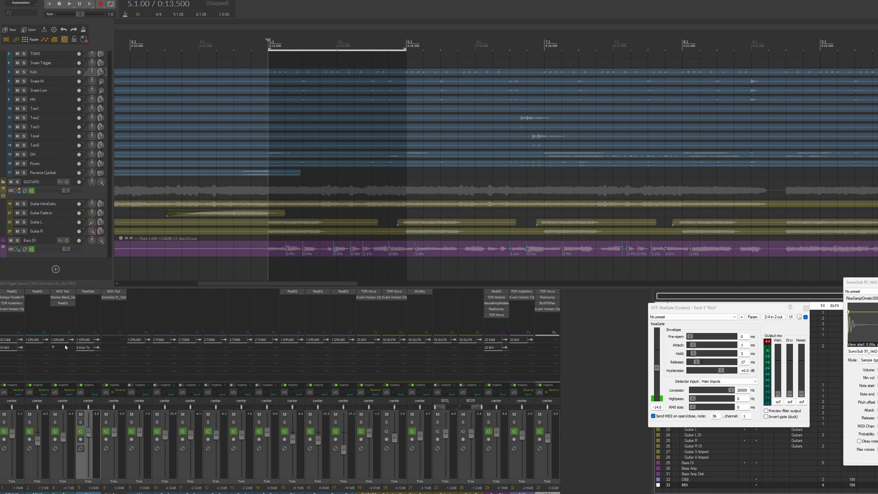
{"action": "left_click", "coordinate": [89, 292], "text": "shift"}
{"action": "key", "text": "space"}
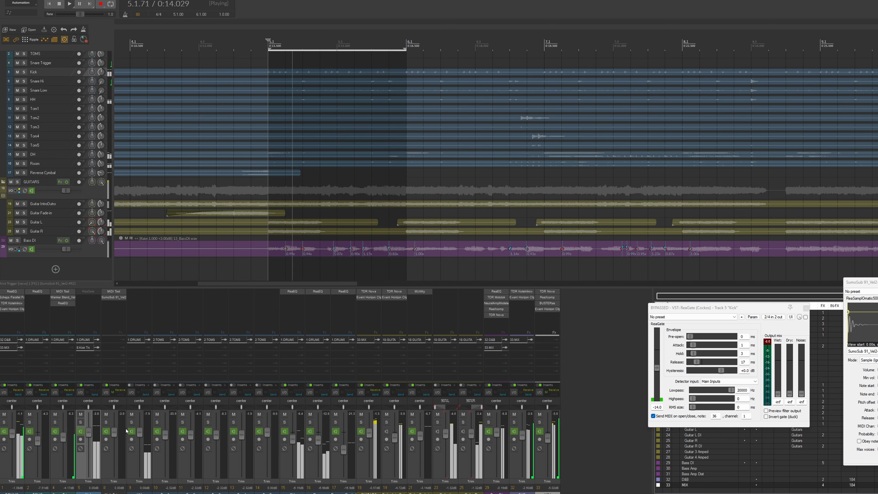
{"action": "left_click", "coordinate": [90, 293], "text": "shift"}
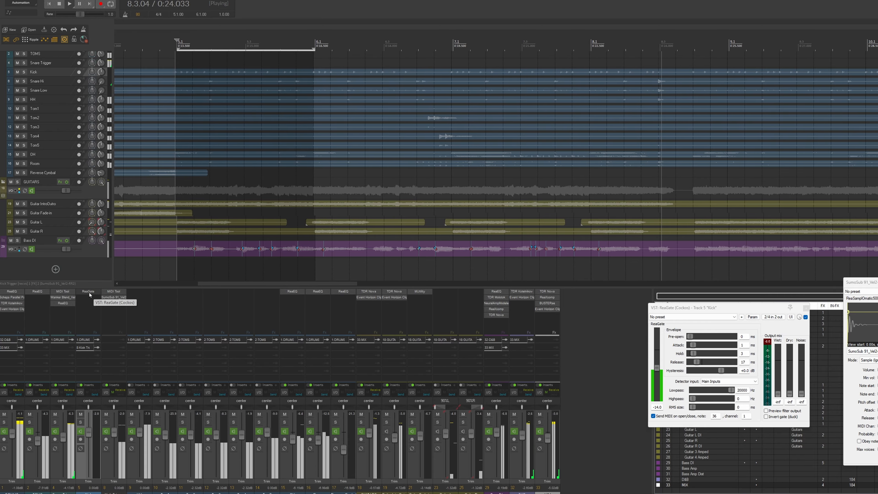
{"action": "key", "text": "space"}
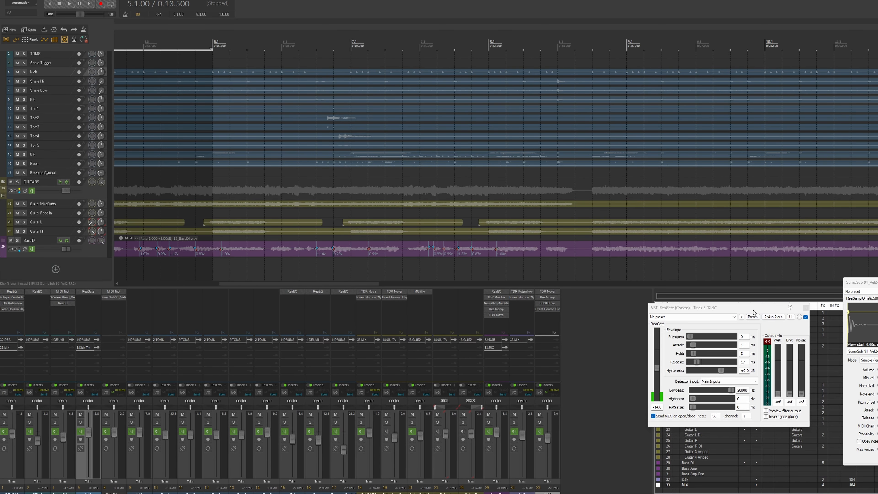
Arrange the ReaGate and Kick Trigger sampler windows side by side and start playback from 5.1.00
{"action": "left_click_drag", "start_coordinate": [754, 309], "coordinate": [699, 305]}
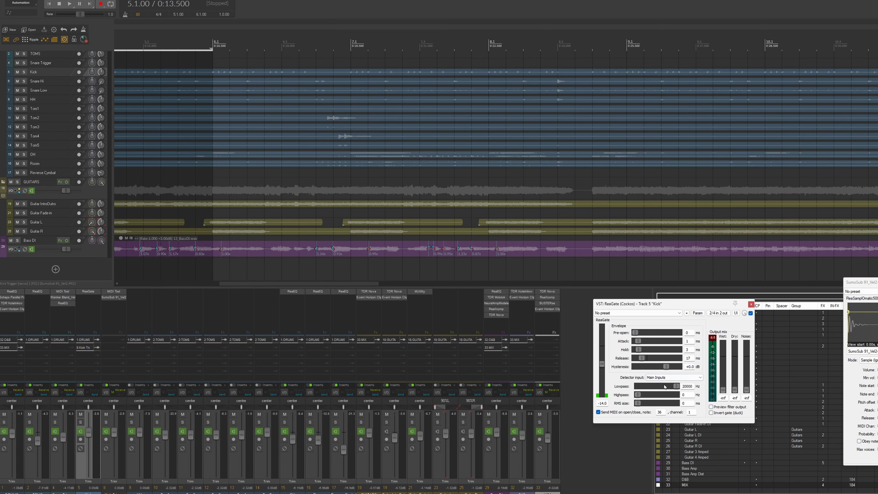
{"action": "left_click_drag", "start_coordinate": [668, 309], "coordinate": [662, 308]}
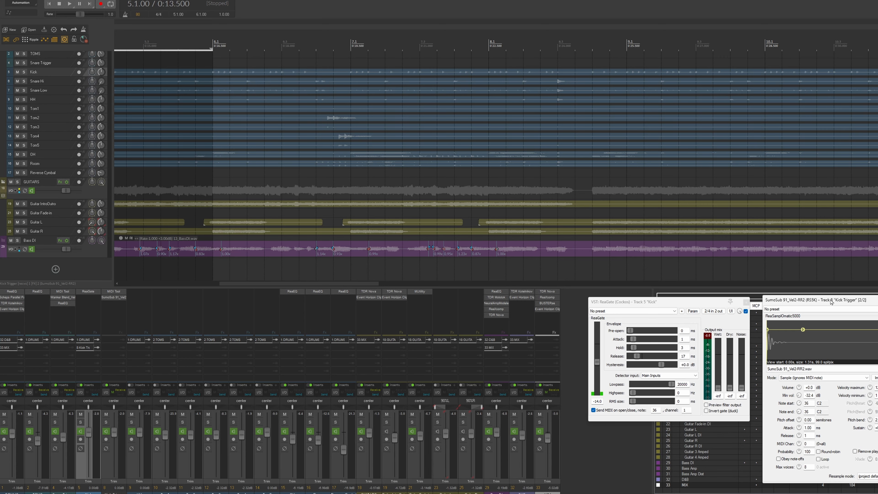
{"action": "key", "text": "space"}
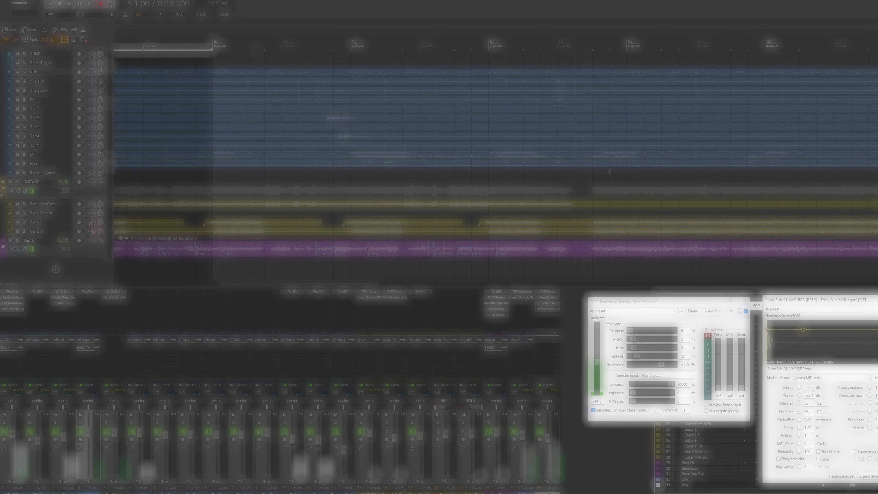